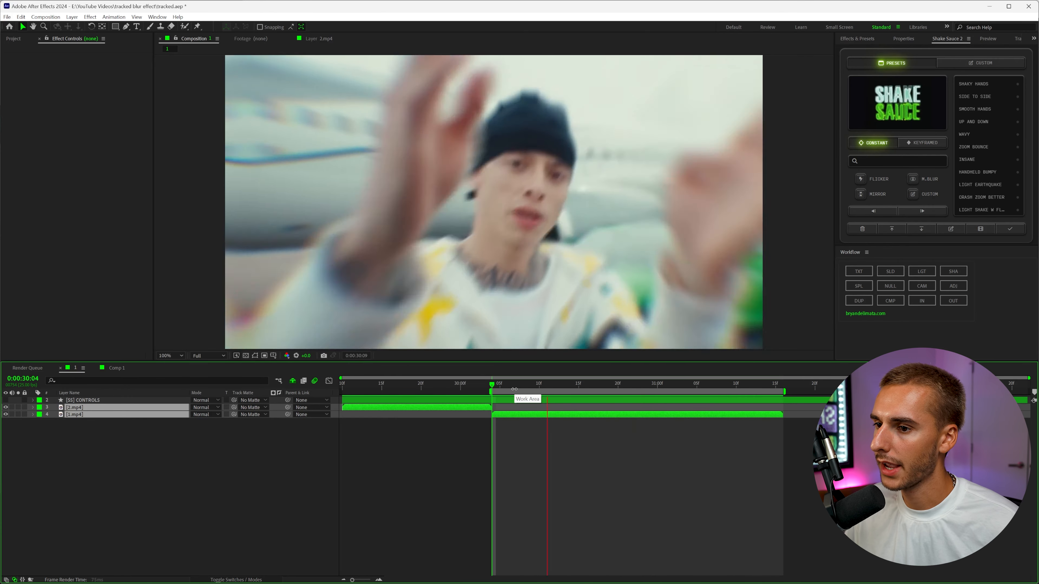
# Step: Open Comp 1, bring up the Tracker and start Stabilize Motion on the 1.mp4 layer
pyautogui.click(117, 371)
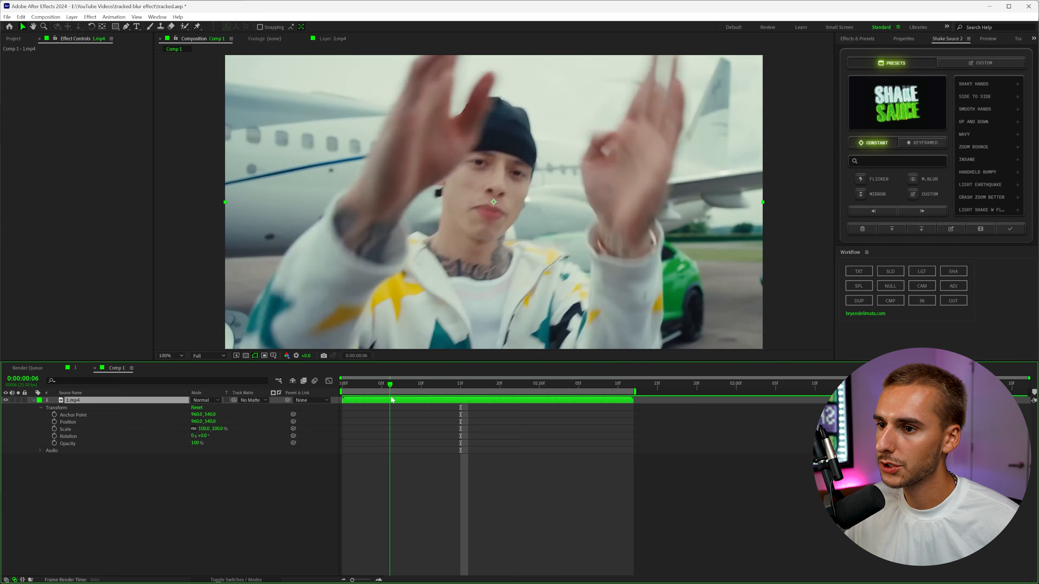
pyautogui.click(1016, 42)
pyautogui.click(1016, 40)
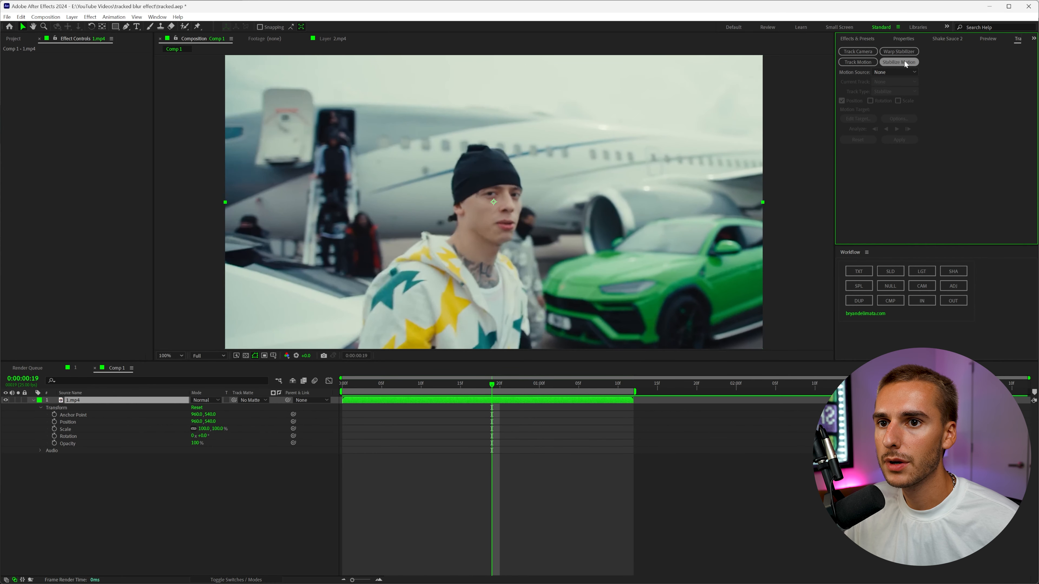
pyautogui.click(166, 18)
pyautogui.click(158, 21)
pyautogui.click(158, 19)
pyautogui.click(994, 133)
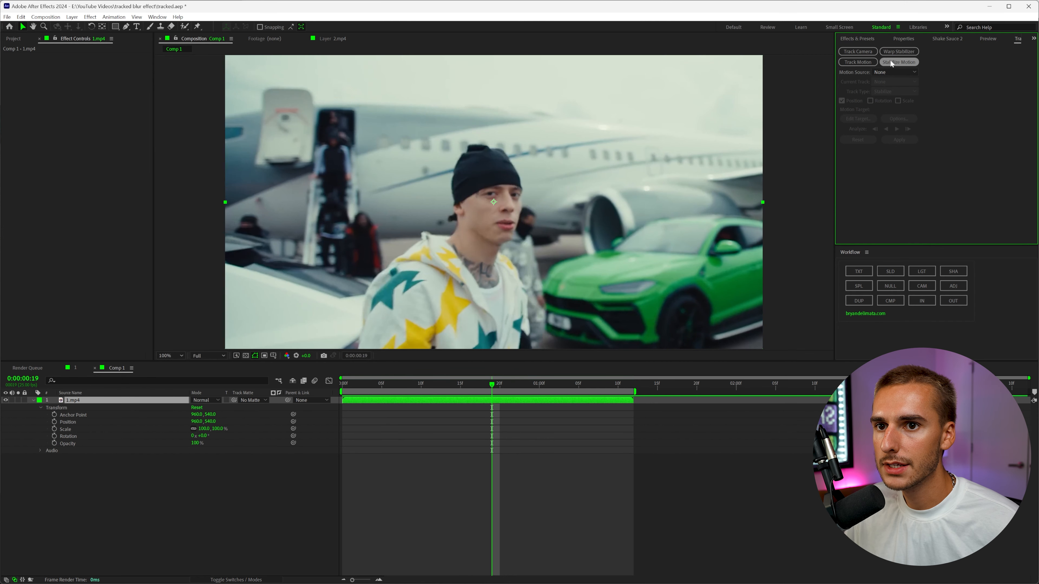
pyautogui.click(906, 64)
# Step: Go to the clip's first frame and place Track Point 1 on the tip of the beanie
pyautogui.press(',')
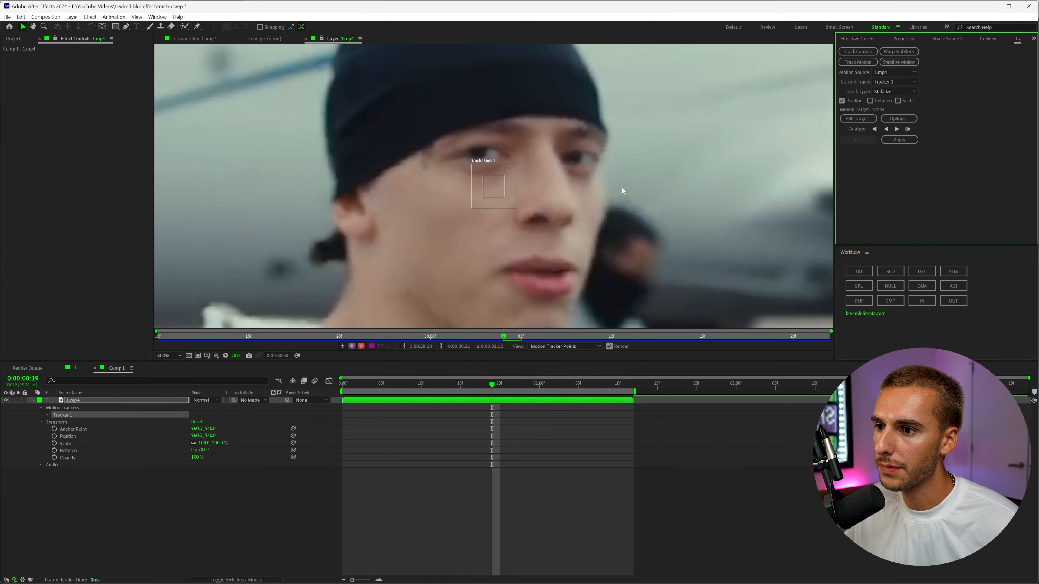
pyautogui.press(',')
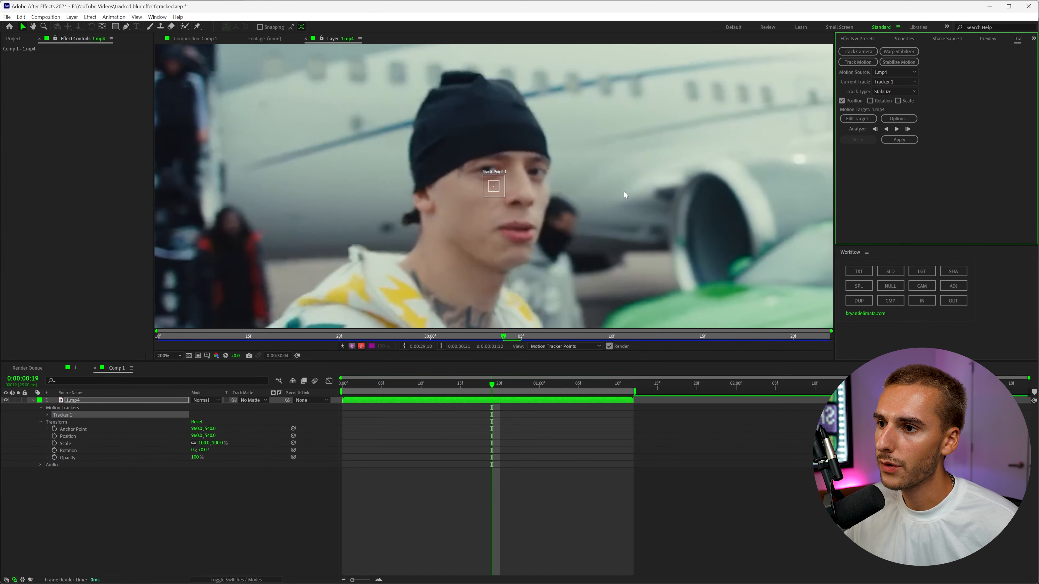
pyautogui.moveTo(480, 387); pyautogui.dragTo(343, 411)
pyautogui.press(',')
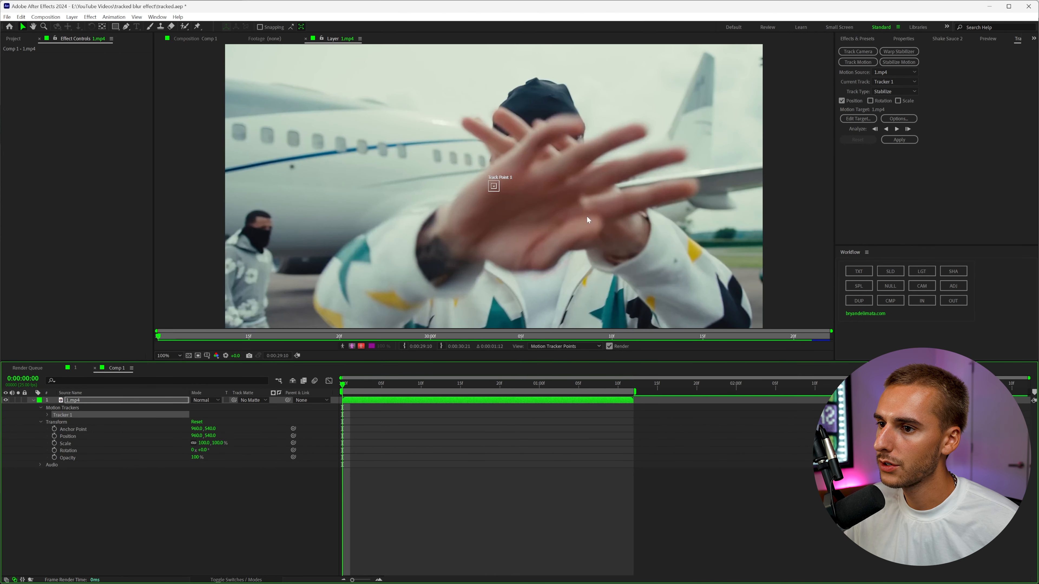
pyautogui.press('.')
pyautogui.moveTo(502, 192); pyautogui.dragTo(582, 128)
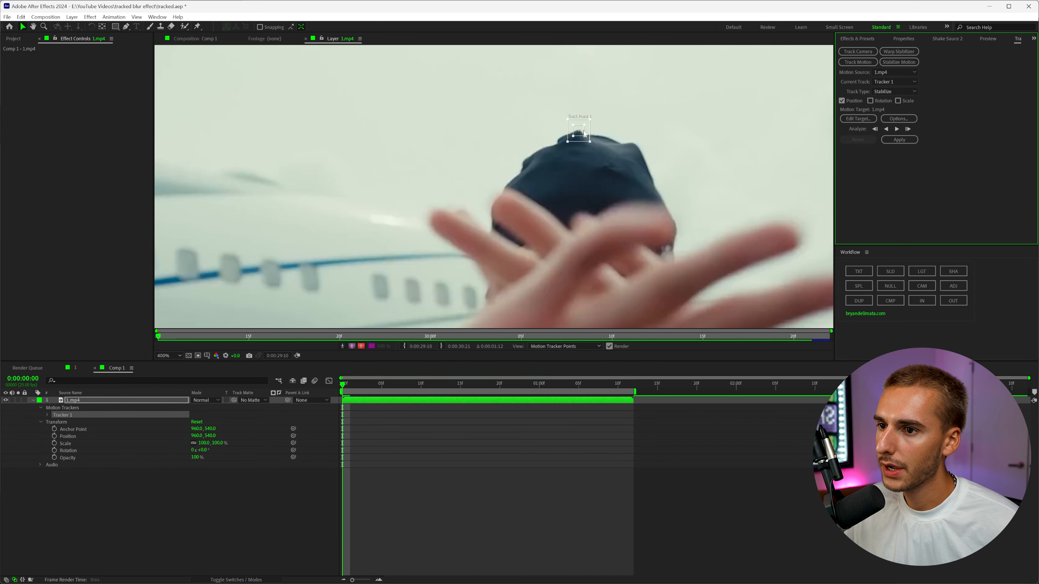
# Step: Fit the track point's inner feature box around the beanie's tip and enlarge its outer search box
pyautogui.press('.')
pyautogui.moveTo(515, 210); pyautogui.dragTo(507, 200)
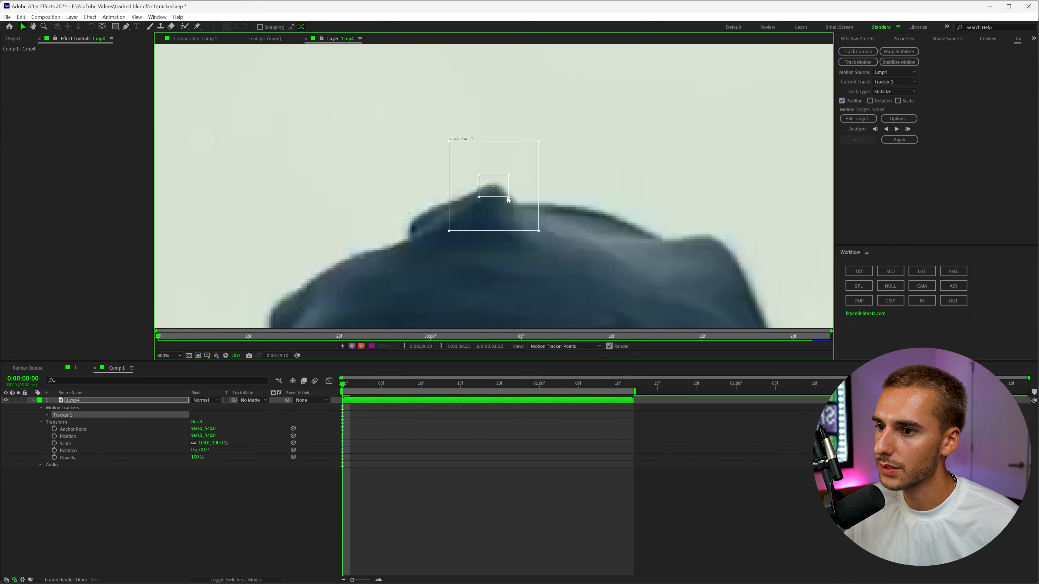
pyautogui.moveTo(539, 230); pyautogui.dragTo(605, 281)
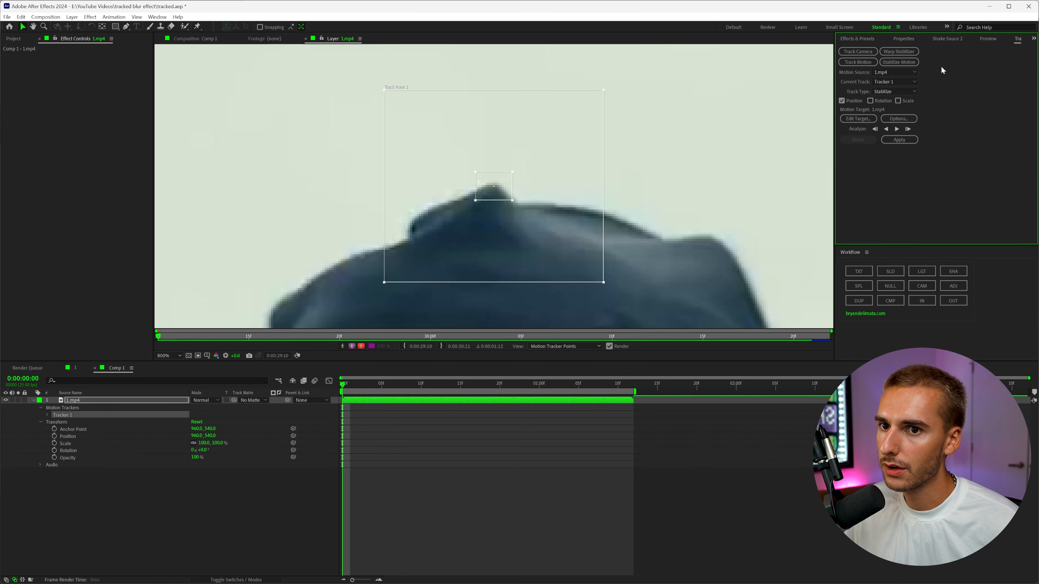
pyautogui.press(',')
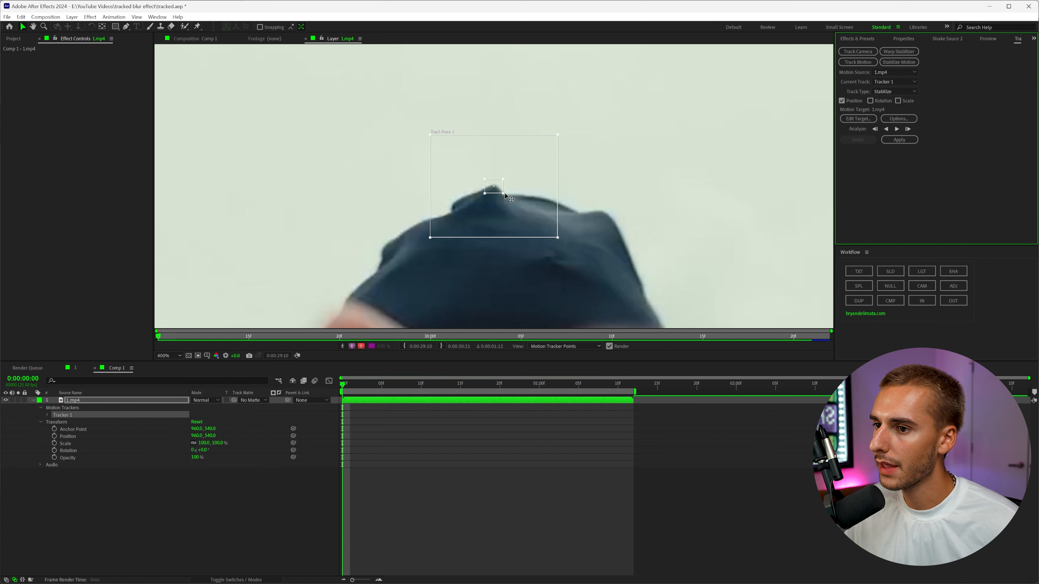
pyautogui.moveTo(503, 194); pyautogui.dragTo(508, 199)
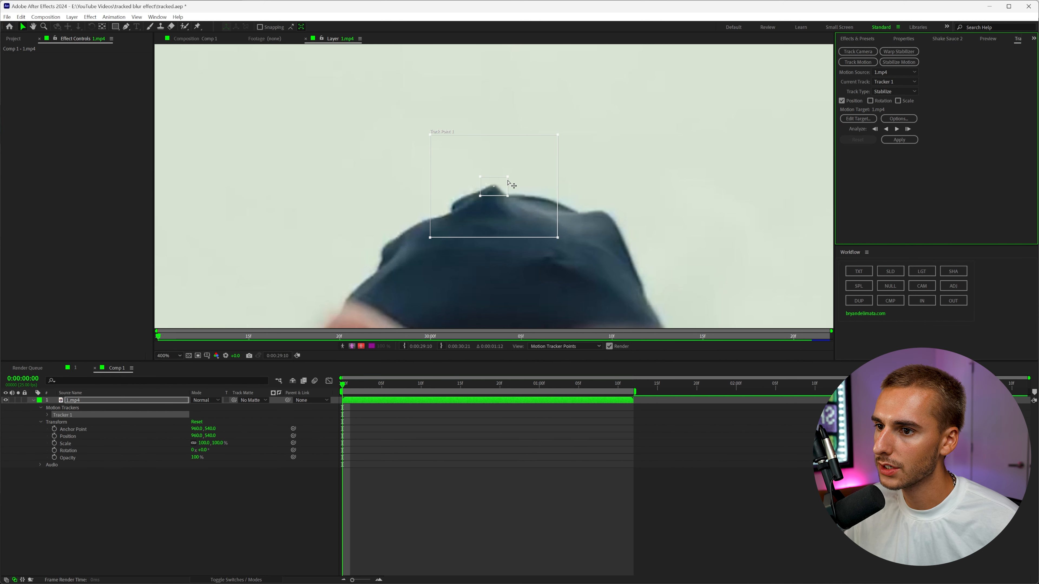
# Step: Analyze forward frame by frame to 0:00:00:04, repositioning the track point by hand where the hands cover the beanie
pyautogui.click(908, 128)
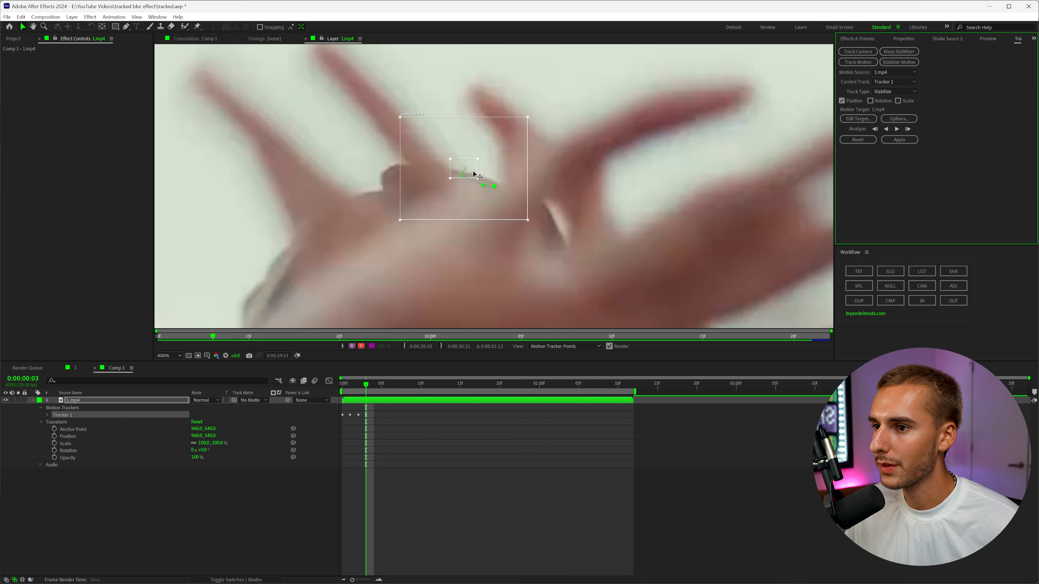
pyautogui.moveTo(474, 174); pyautogui.dragTo(441, 173)
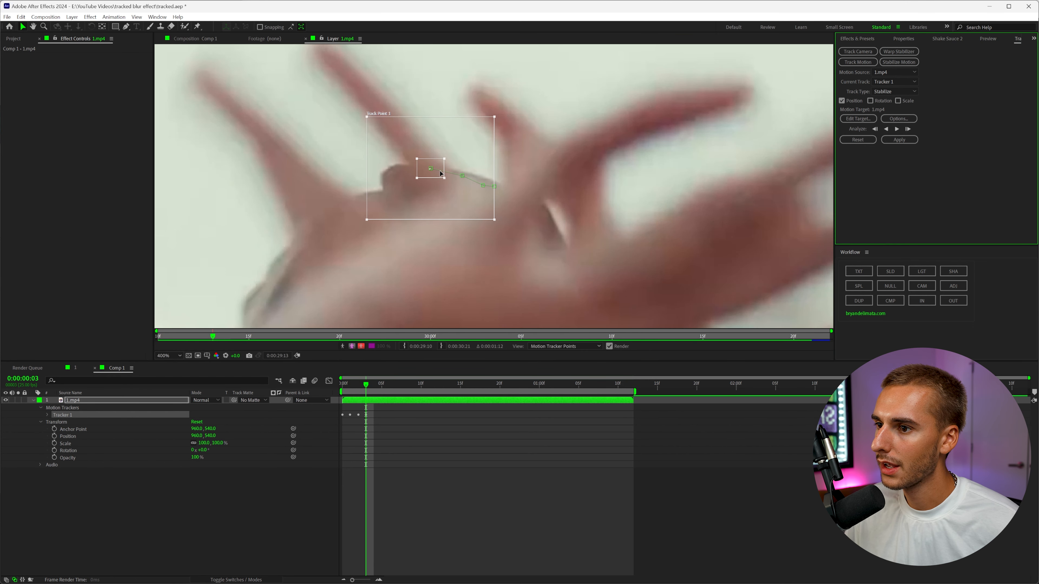
pyautogui.click(908, 128)
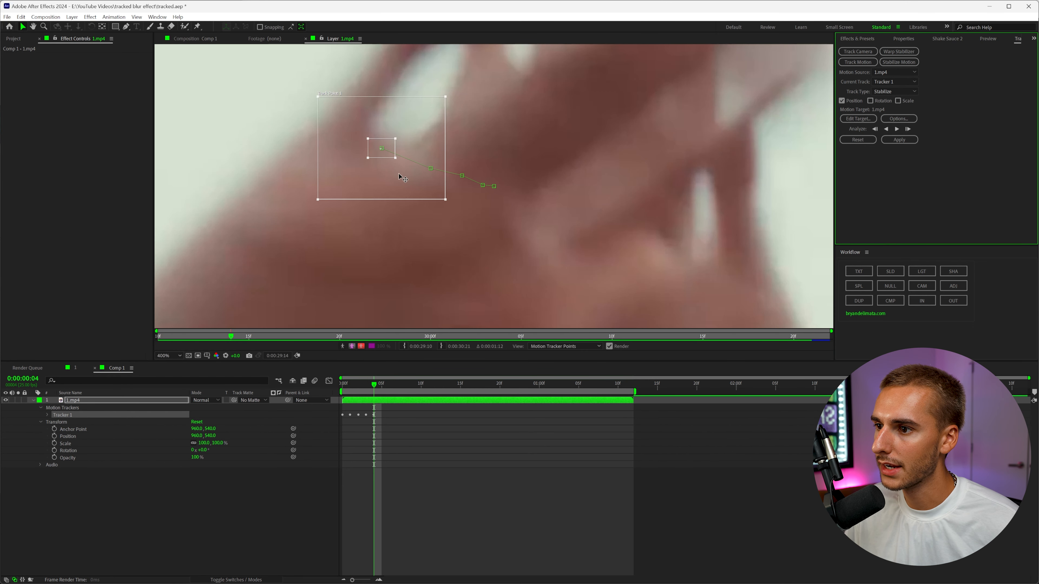
pyautogui.scroll(-4, 473, 191)
pyautogui.moveTo(461, 185); pyautogui.dragTo(458, 191)
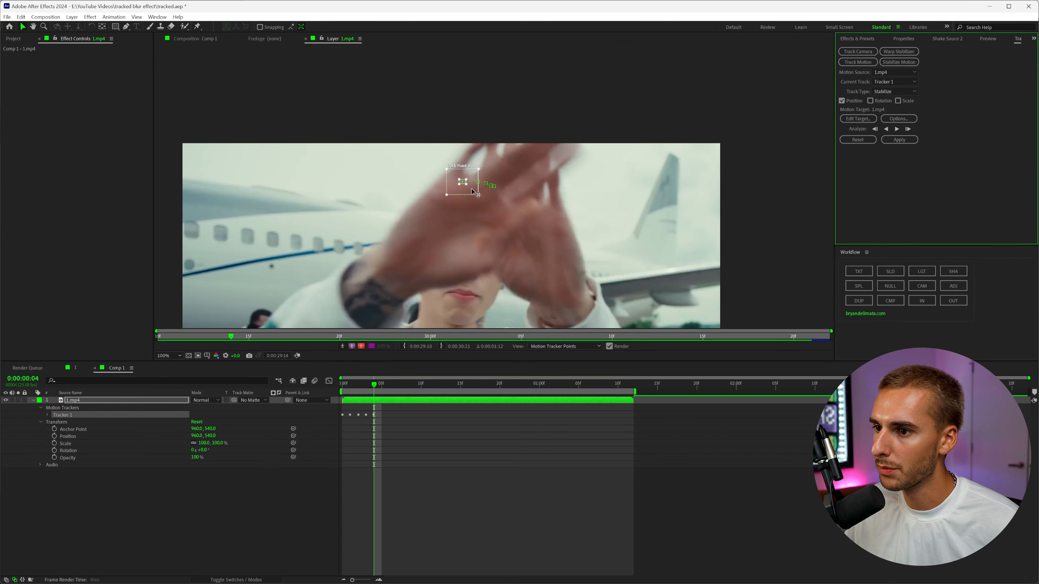
# Step: Continue the frame-by-frame analysis to 0:00:00:08, realigning the track point with the beanie's tip
pyautogui.click(908, 129)
pyautogui.scroll(4, 460, 234)
pyautogui.moveTo(506, 219); pyautogui.dragTo(434, 214)
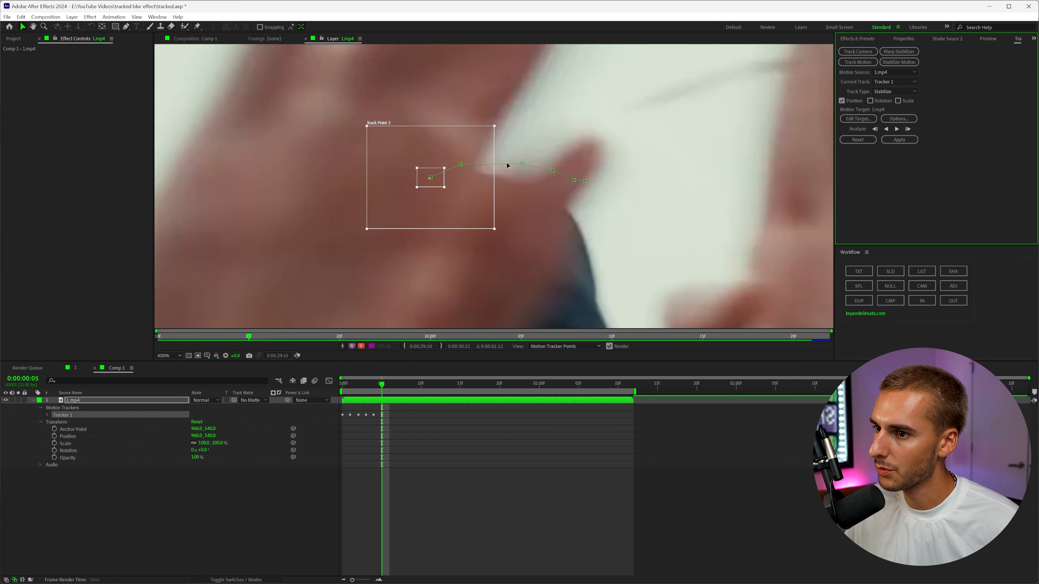
pyautogui.click(907, 130)
pyautogui.moveTo(397, 183); pyautogui.dragTo(344, 247)
pyautogui.click(907, 130)
pyautogui.scroll(-2, 348, 252)
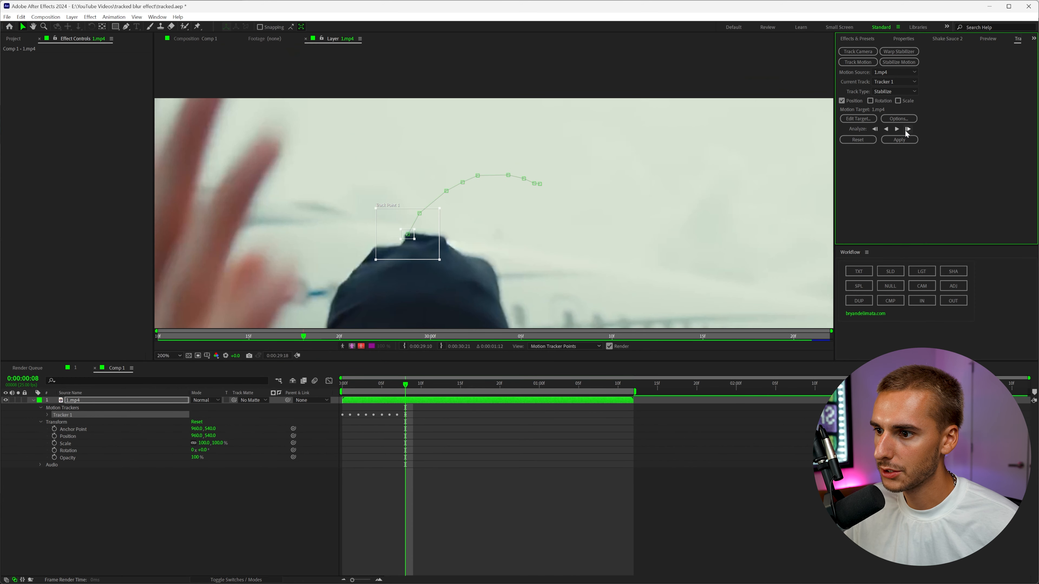
# Step: Analyze the remaining frames forward to the end of the clip at 0:00:01:12
pyautogui.click(896, 130)
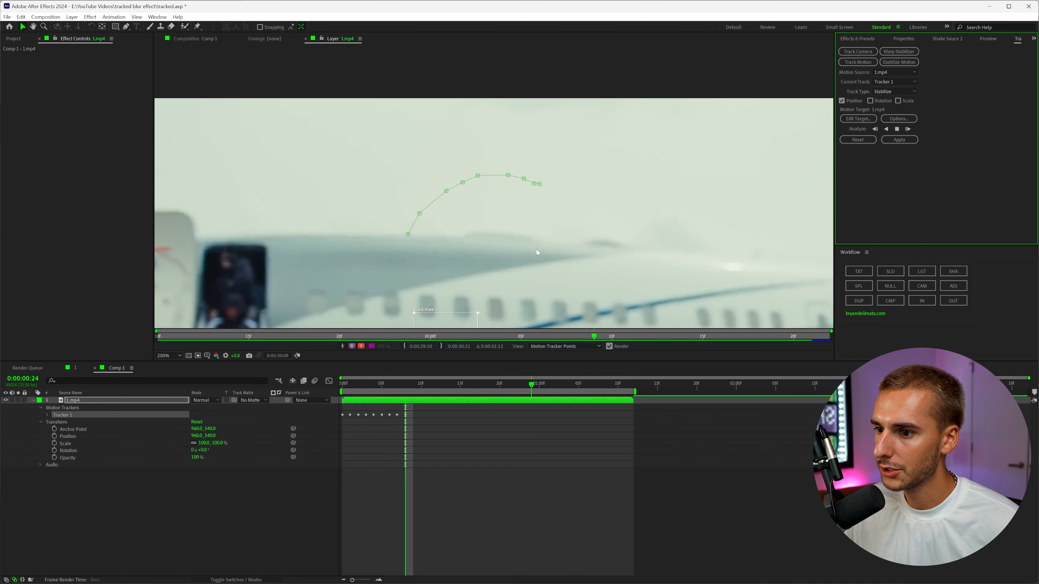
pyautogui.scroll(-2, 541, 251)
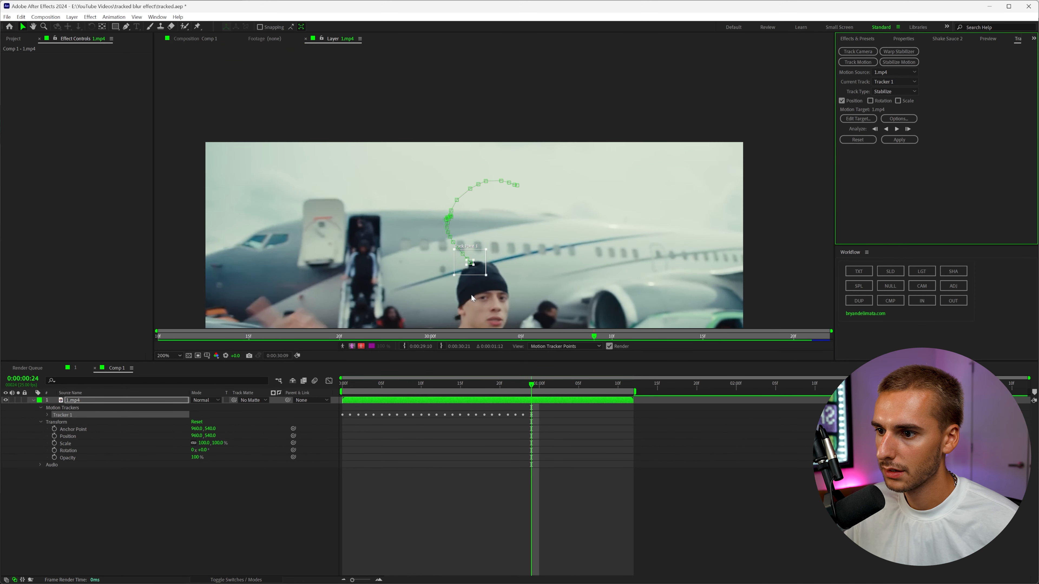
pyautogui.scroll(4, 471, 294)
pyautogui.scroll(-1, 492, 301)
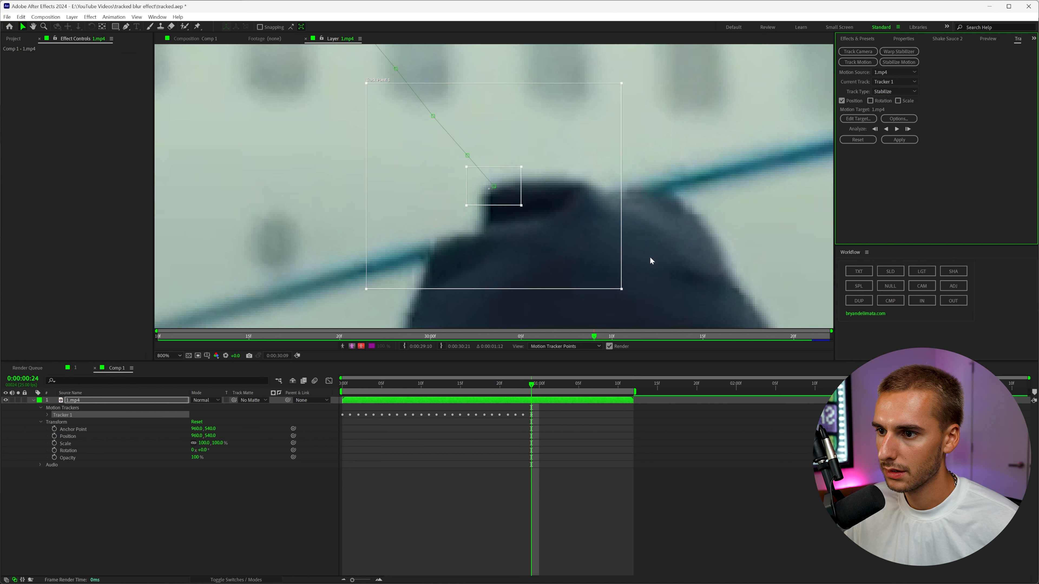
pyautogui.click(897, 129)
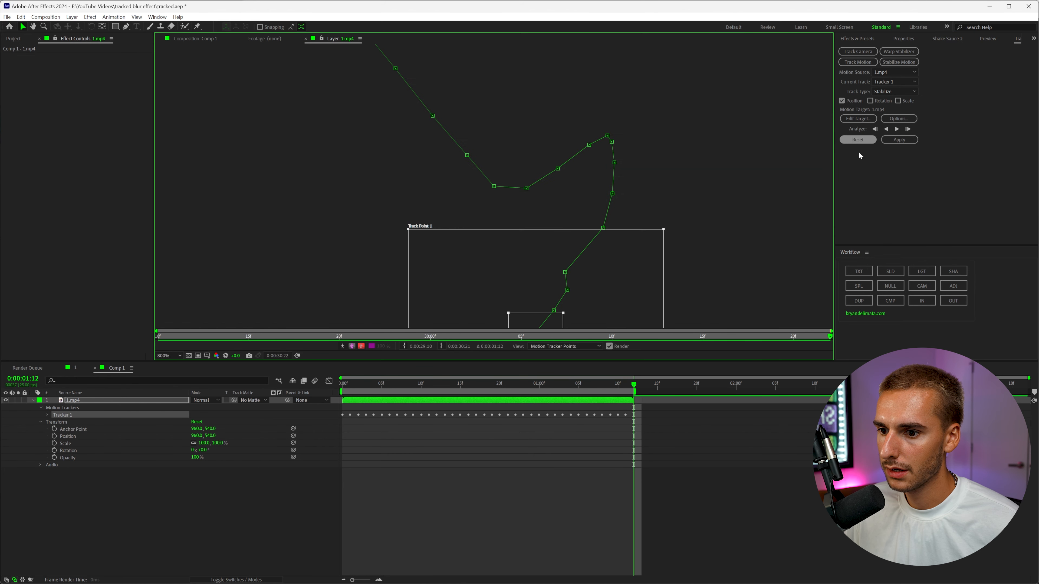
# Step: Return to the first frame and scrub through the clip with the whole image visible to check the track path
pyautogui.press('Home')
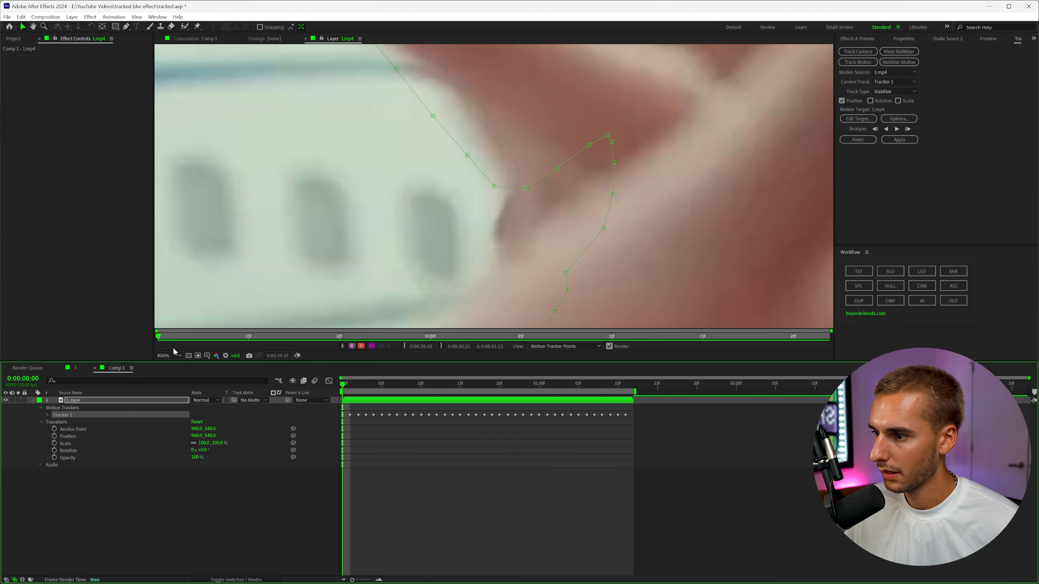
pyautogui.click(169, 355)
pyautogui.click(166, 364)
pyautogui.press('space')
pyautogui.click(345, 384)
pyautogui.moveTo(346, 386); pyautogui.dragTo(437, 403)
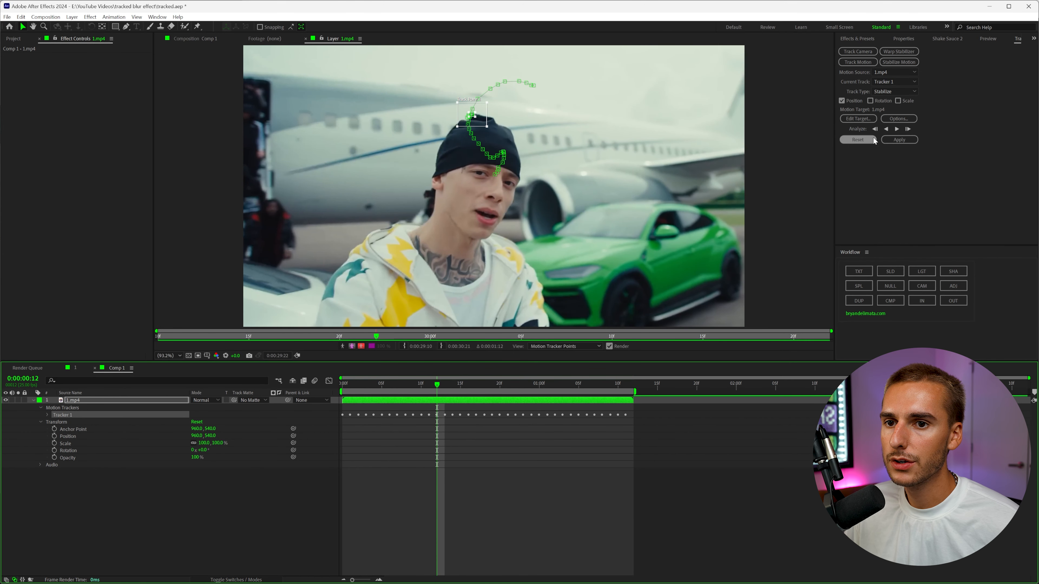
# Step: Apply the stabilization to the 1.mp4 layer in the X and Y dimensions and preview the composition from the start
pyautogui.click(892, 140)
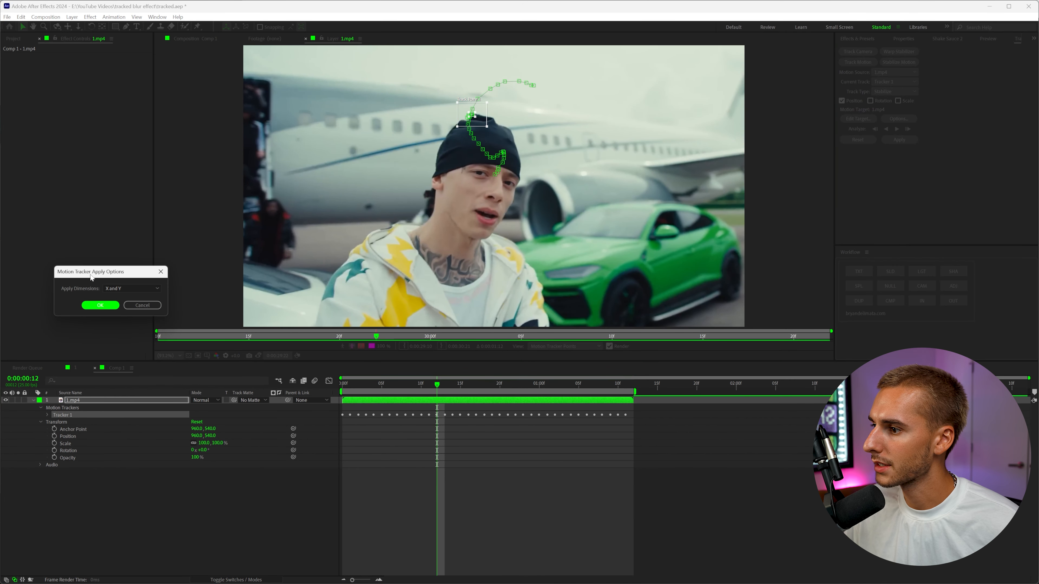
pyautogui.moveTo(91, 278); pyautogui.dragTo(425, 217)
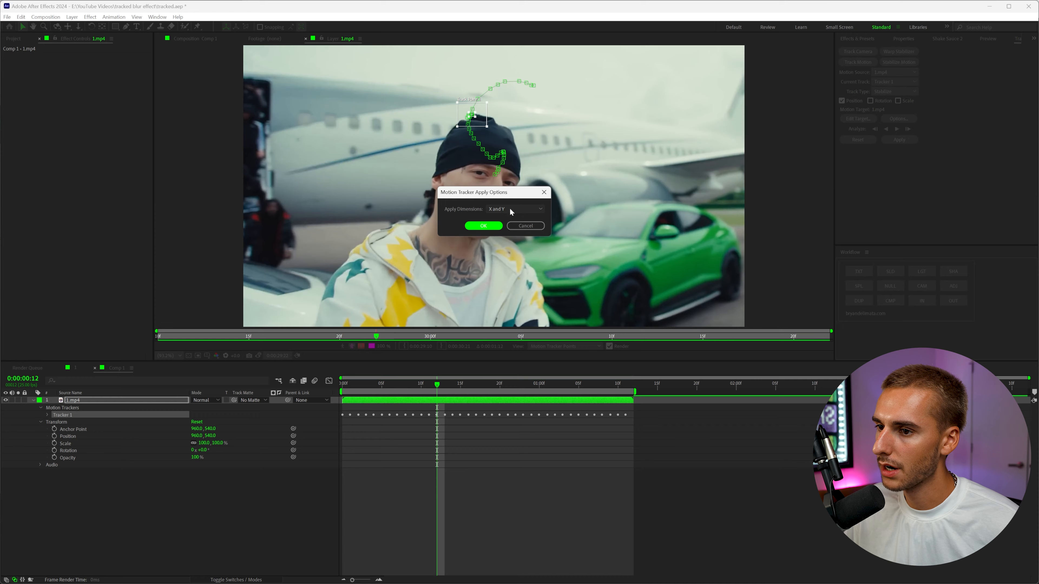
pyautogui.click(483, 226)
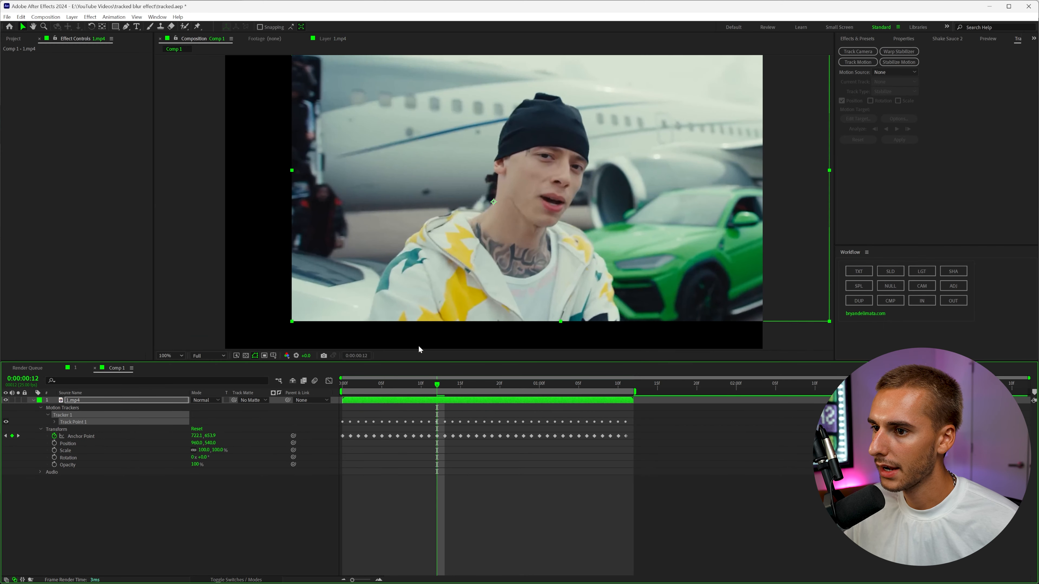
pyautogui.moveTo(386, 389); pyautogui.dragTo(319, 384)
pyautogui.press('space')
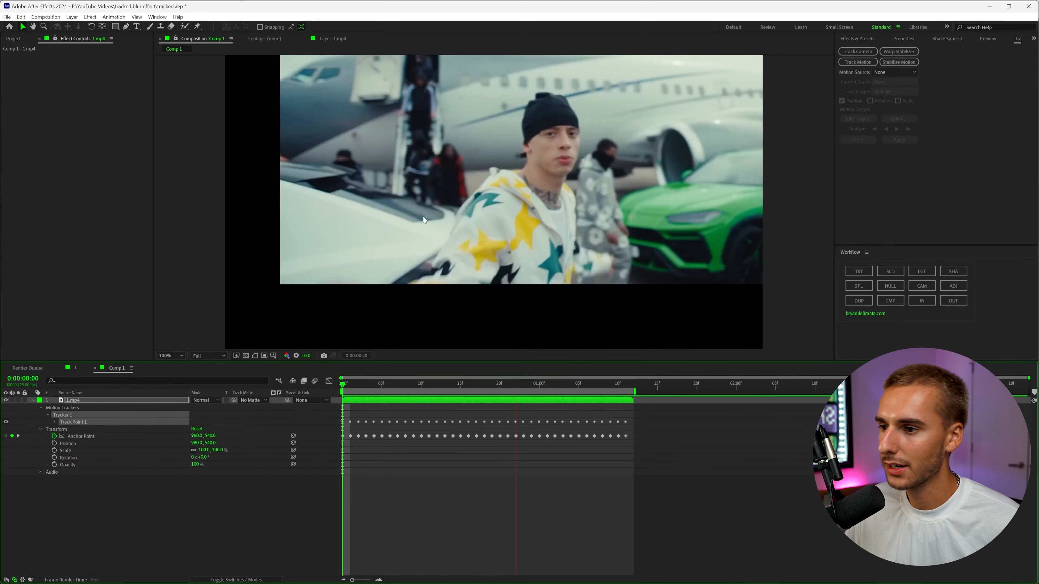
pyautogui.moveTo(391, 384); pyautogui.dragTo(478, 391)
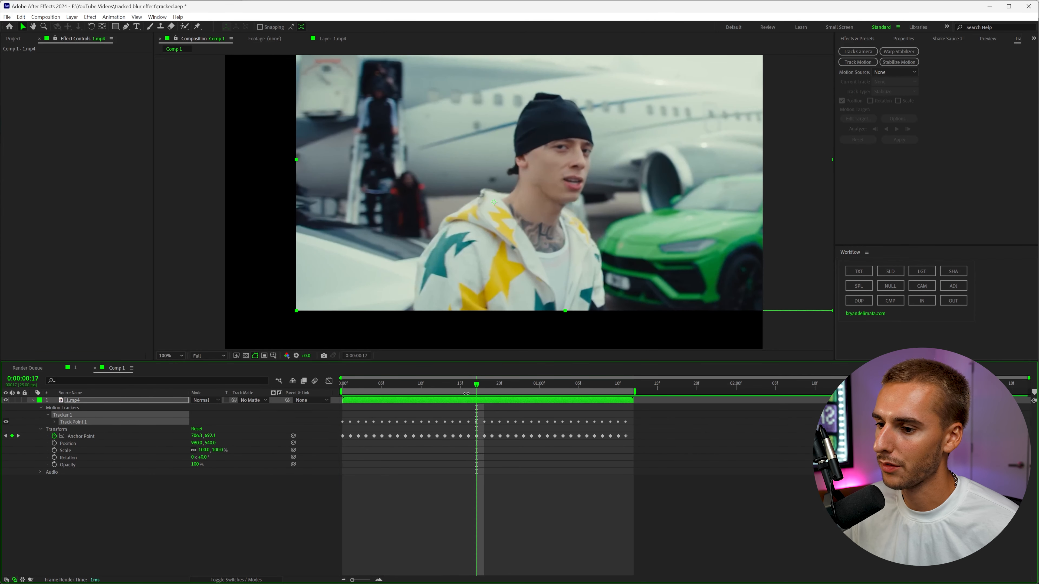
# Step: Search the effects for "motion" and apply Motion Tile to the 1.mp4 layer
pyautogui.click(858, 39)
pyautogui.click(870, 49)
pyautogui.write('turb')
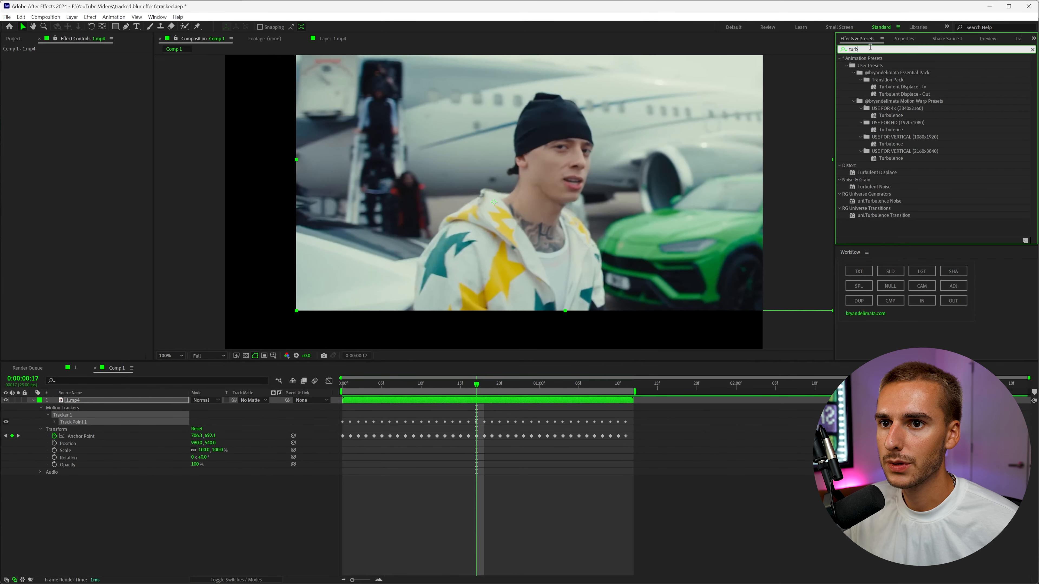
pyautogui.press('BackSpace')
pyautogui.press('BackSpace')
pyautogui.press('BackSpace')
pyautogui.press('BackSpace')
pyautogui.write('motion')
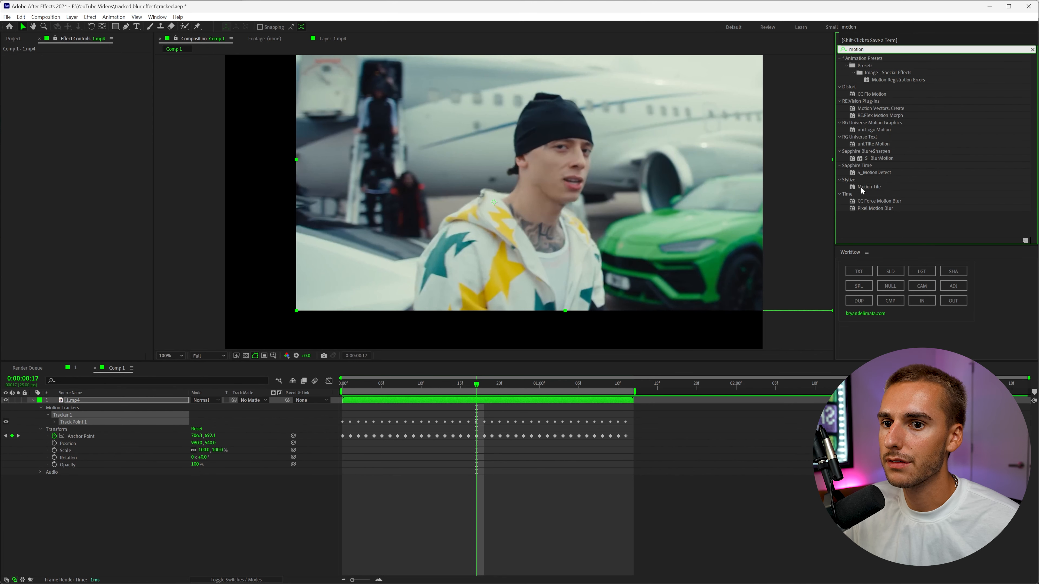
pyautogui.moveTo(862, 188); pyautogui.dragTo(484, 401)
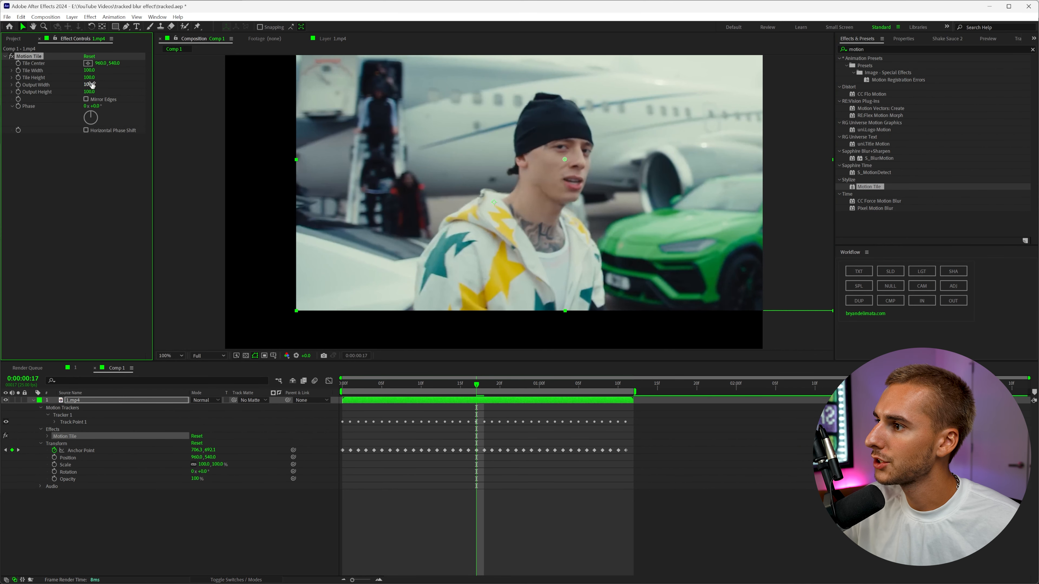
# Step: Set Motion Tile's Output Width and Output Height to 200, enable Mirror Edges and preview the clip
pyautogui.click(82, 144)
pyautogui.write('200')
pyautogui.press('Return')
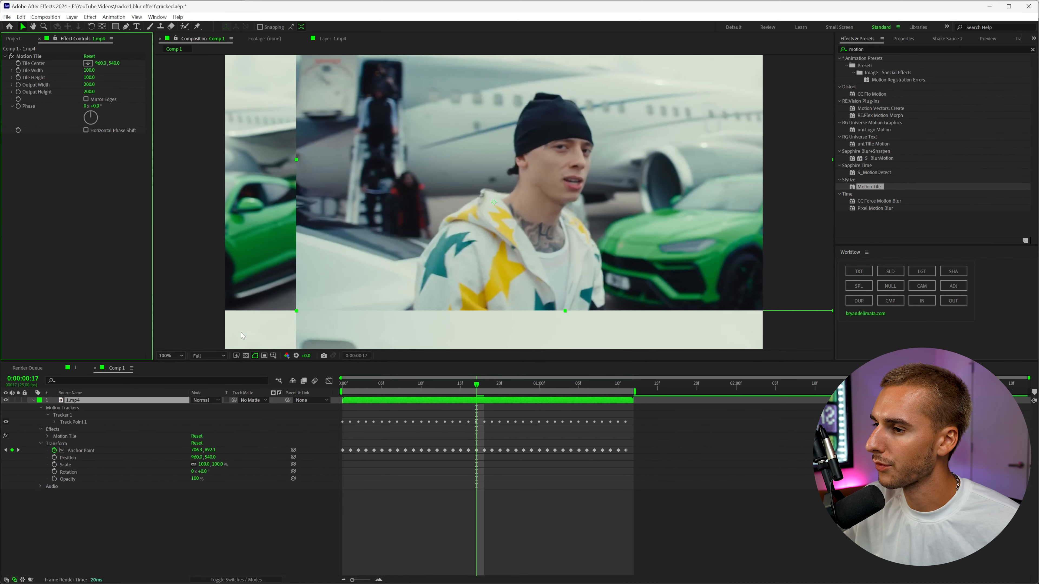
pyautogui.click(86, 99)
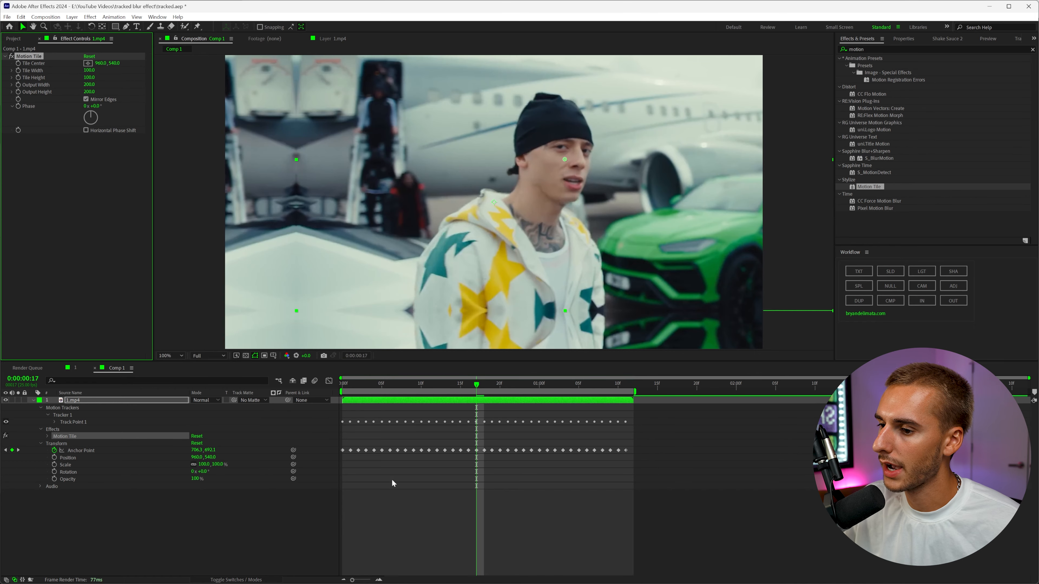
pyautogui.press('space')
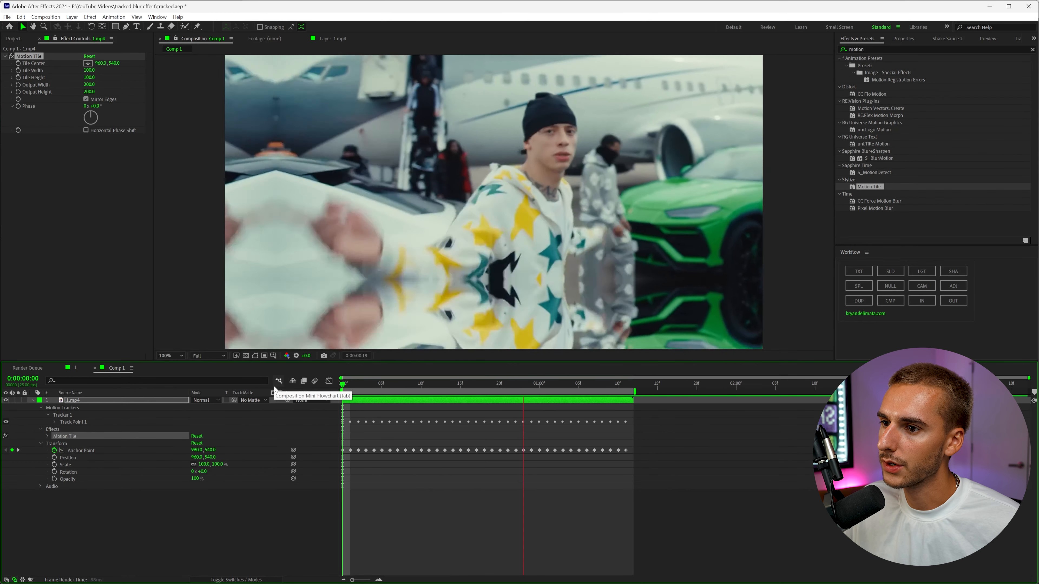
pyautogui.moveTo(540, 385); pyautogui.dragTo(574, 392)
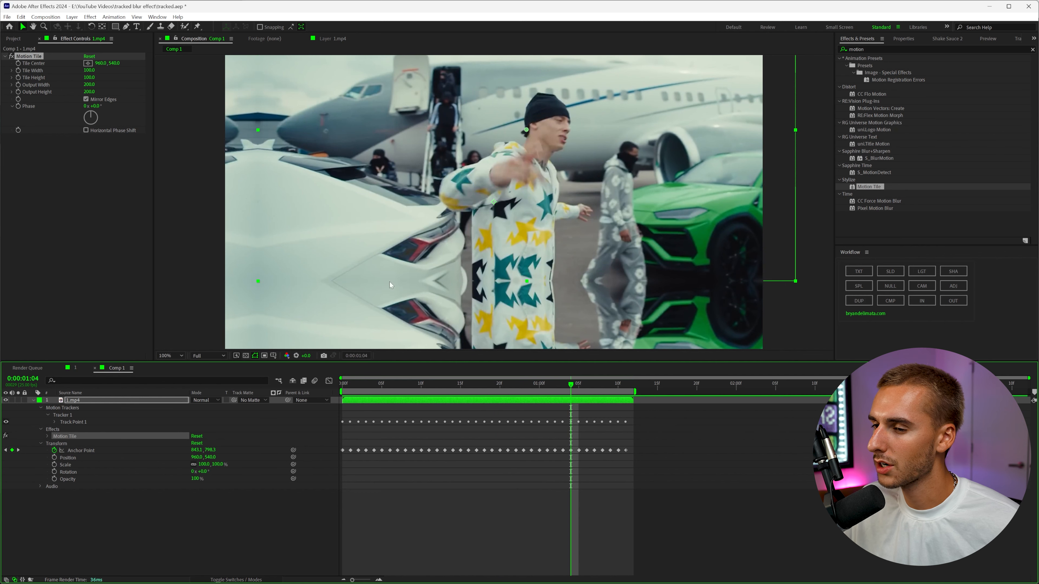
# Step: Start Position and Scale keyframes on the 1.mp4 layer at the first frame, and at frame 15 scale it to 141% and recenter the subject
pyautogui.moveTo(422, 384); pyautogui.dragTo(319, 385)
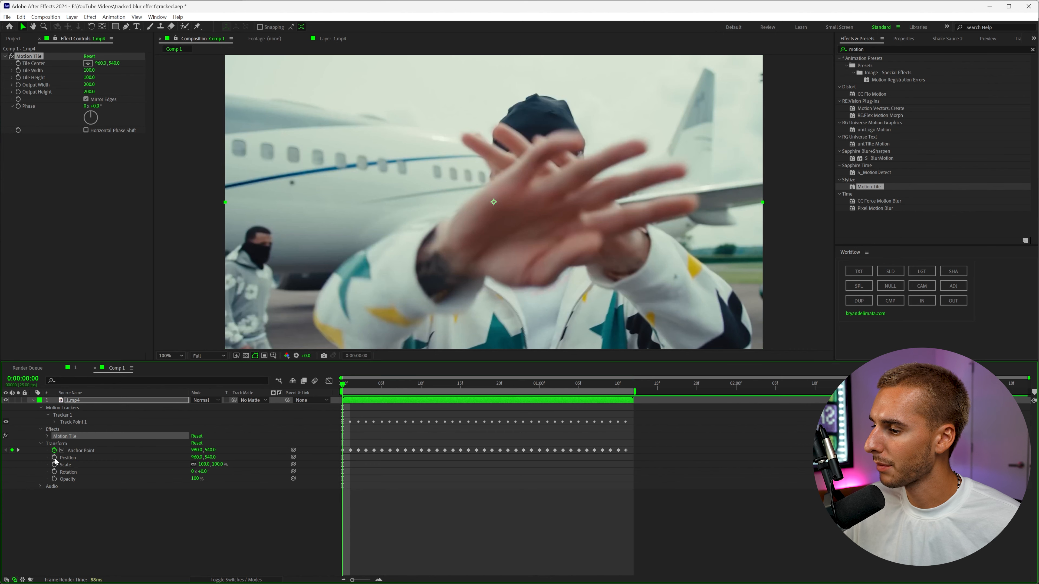
pyautogui.moveTo(55, 458); pyautogui.dragTo(55, 465)
pyautogui.moveTo(343, 385); pyautogui.dragTo(461, 391)
pyautogui.moveTo(202, 464); pyautogui.dragTo(219, 462)
pyautogui.moveTo(473, 276); pyautogui.dragTo(406, 306)
pyautogui.moveTo(453, 387)
pyautogui.mouseDown()
pyautogui.moveTo(332, 393)
pyautogui.moveTo(438, 401)
pyautogui.mouseUp()
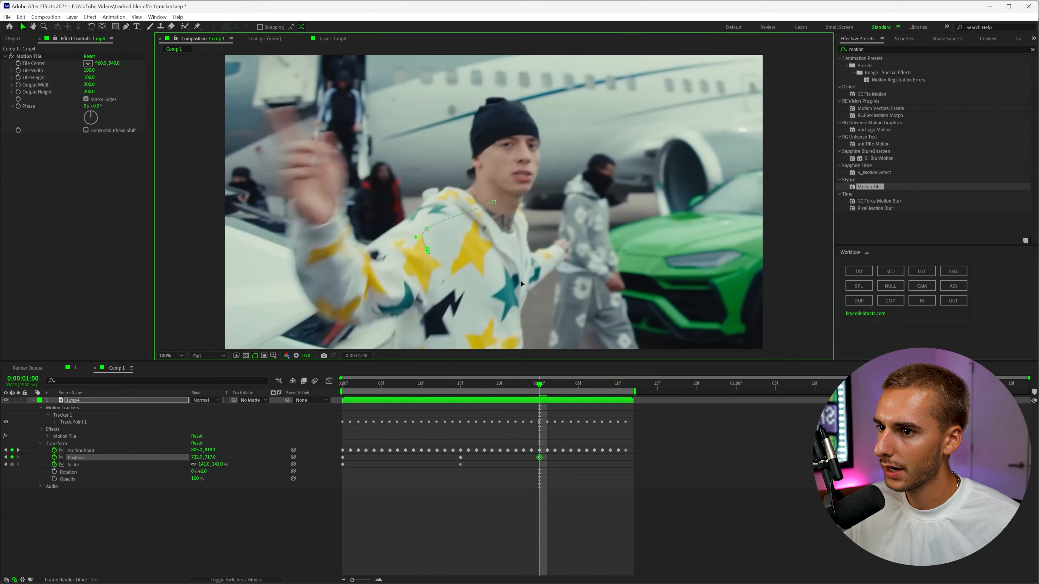
# Step: Reposition the clip at 0:00:01:00 and 0:00:01:11 to keep the subject centered, and preview the move
pyautogui.moveTo(521, 281); pyautogui.dragTo(521, 293)
pyautogui.moveTo(575, 385); pyautogui.dragTo(626, 389)
pyautogui.moveTo(561, 257); pyautogui.dragTo(557, 261)
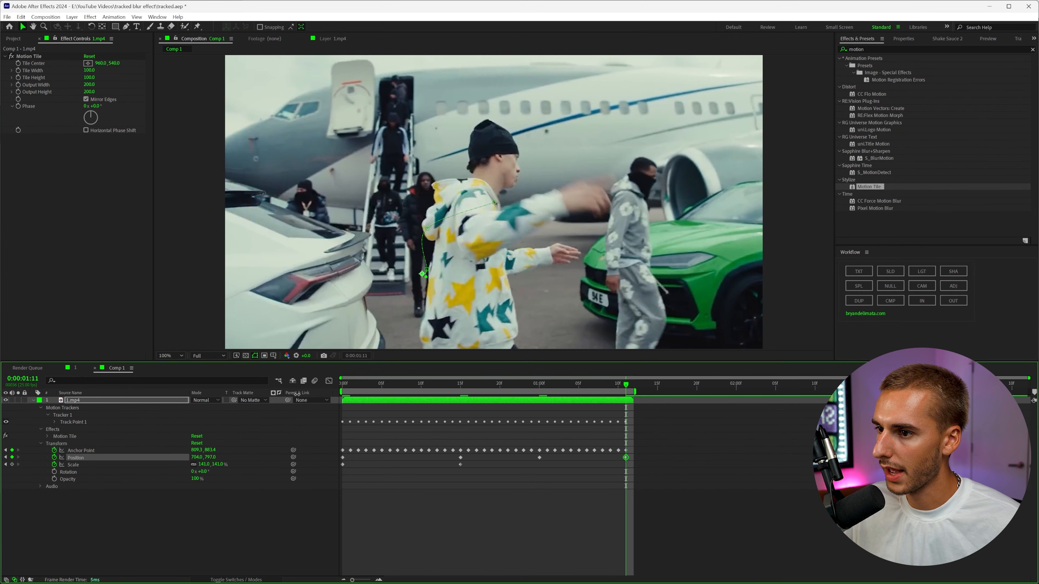
pyautogui.press('space')
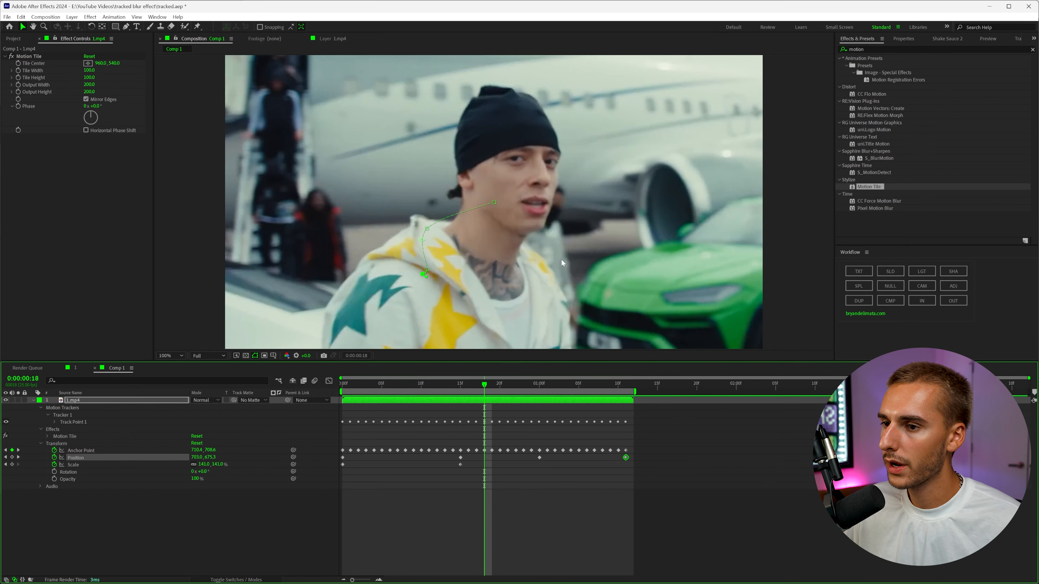
# Step: Enable motion blur for the composition and the 1.mp4 layer, and preview from the start
pyautogui.click(314, 381)
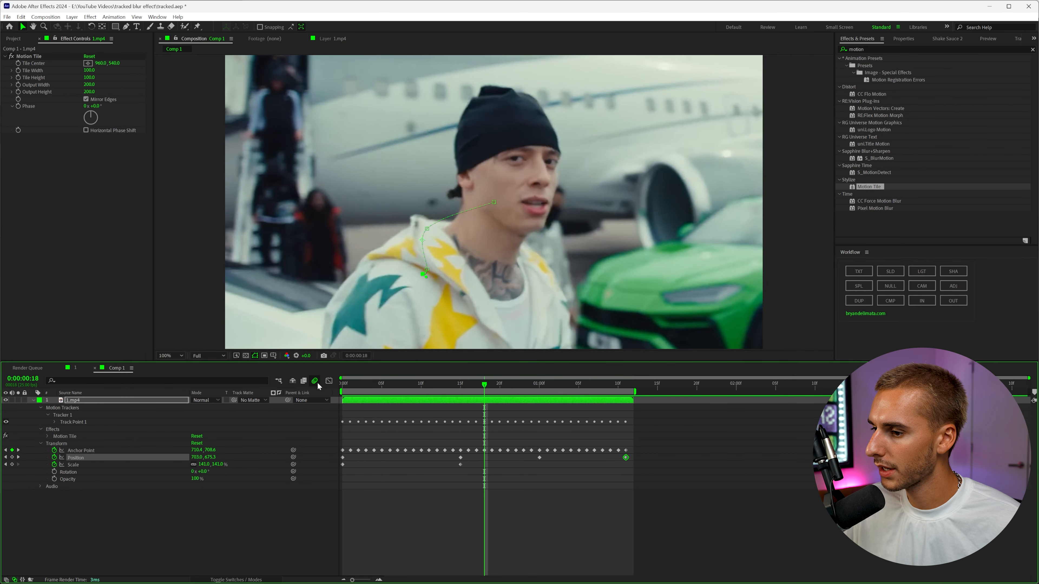
pyautogui.click(229, 580)
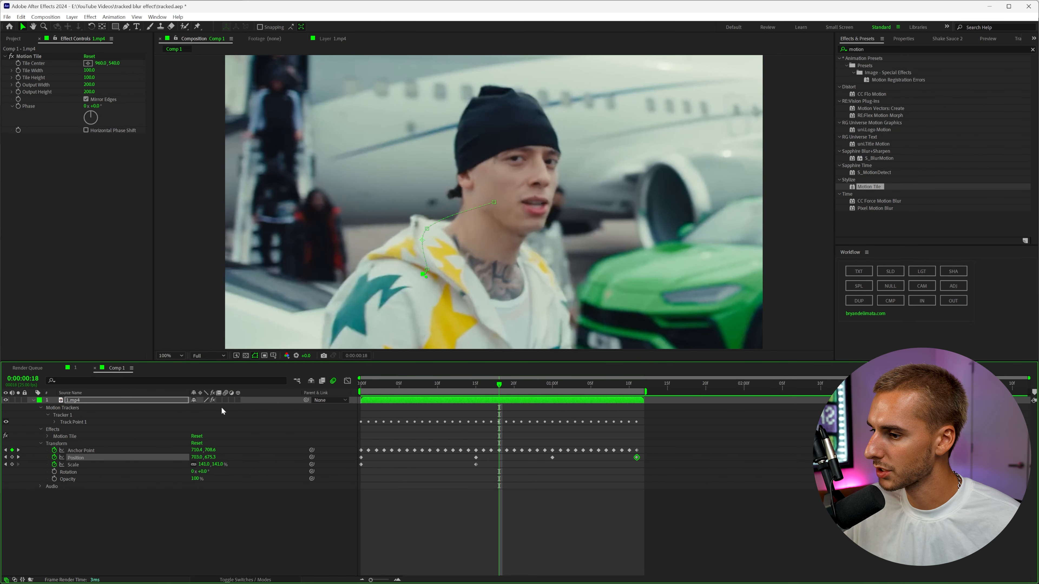
pyautogui.click(226, 400)
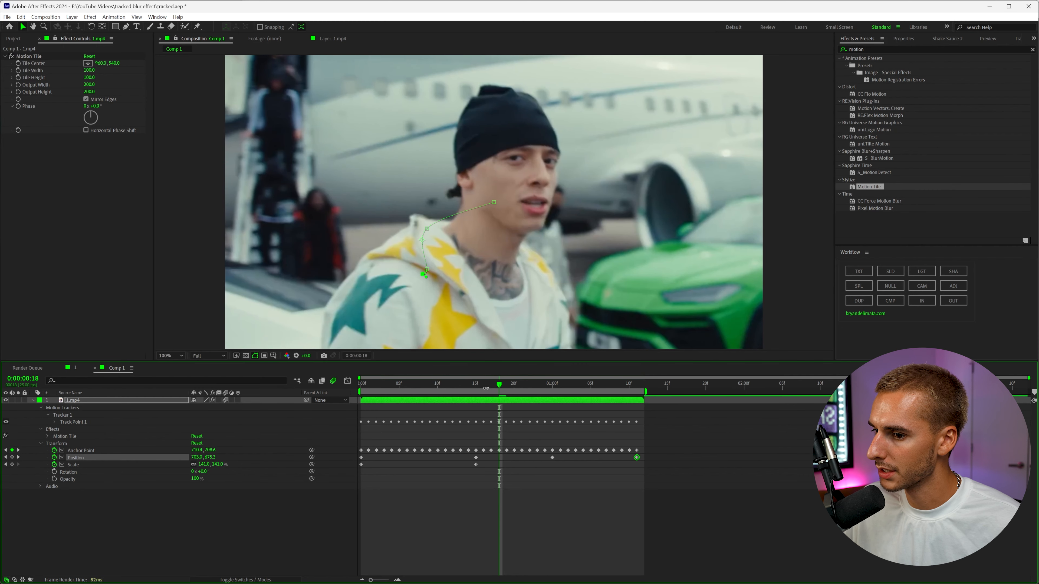
pyautogui.press('space')
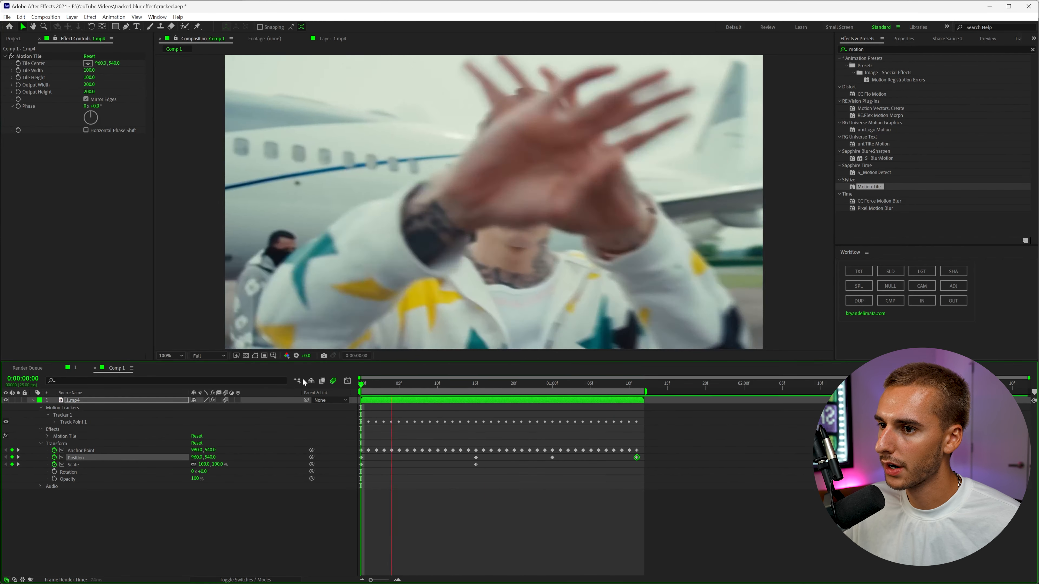
pyautogui.press('space')
# Step: Apply Easy Ease to all Position and Scale keyframes of the 1.mp4 layer and preview the smoothed motion
pyautogui.moveTo(653, 455); pyautogui.dragTo(354, 472)
pyautogui.press('F9')
pyautogui.press('space')
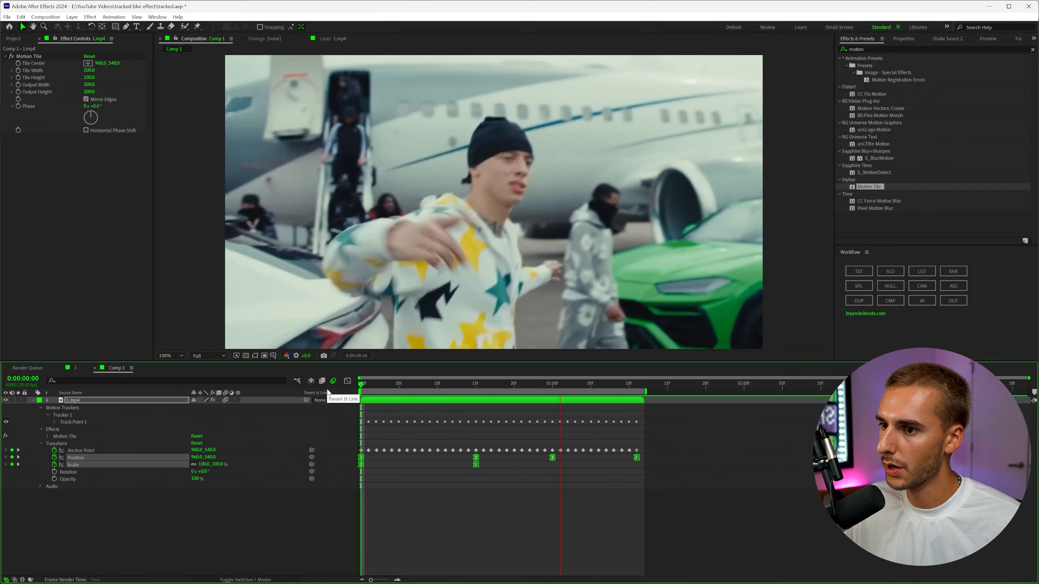
pyautogui.moveTo(484, 386); pyautogui.dragTo(455, 398)
# Step: Search the effects for "radial" and apply Radial Blur to the 1.mp4 layer
pyautogui.click(860, 50)
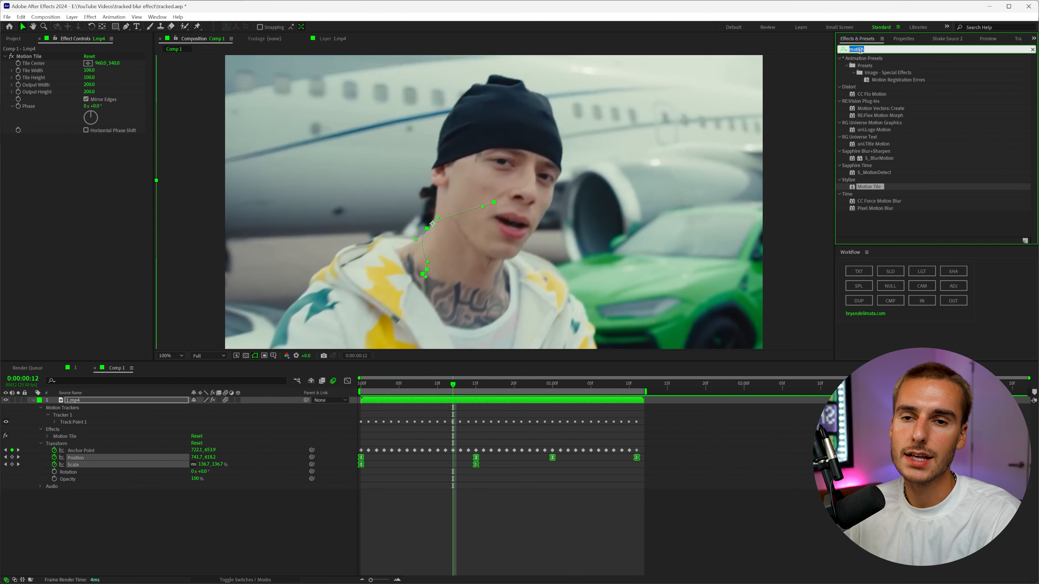
pyautogui.write('raad')
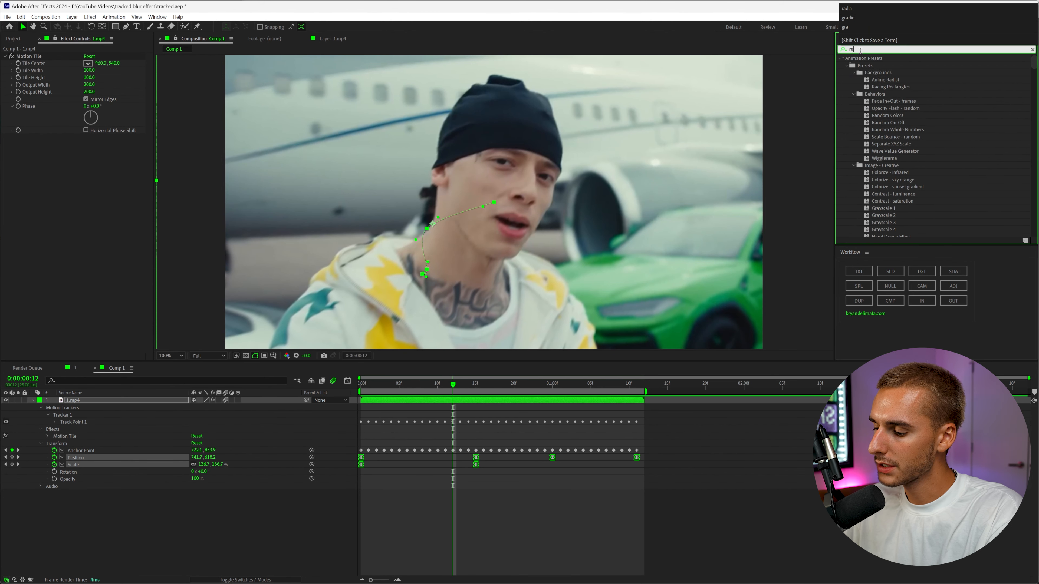
pyautogui.press('BackSpace')
pyautogui.write('dial')
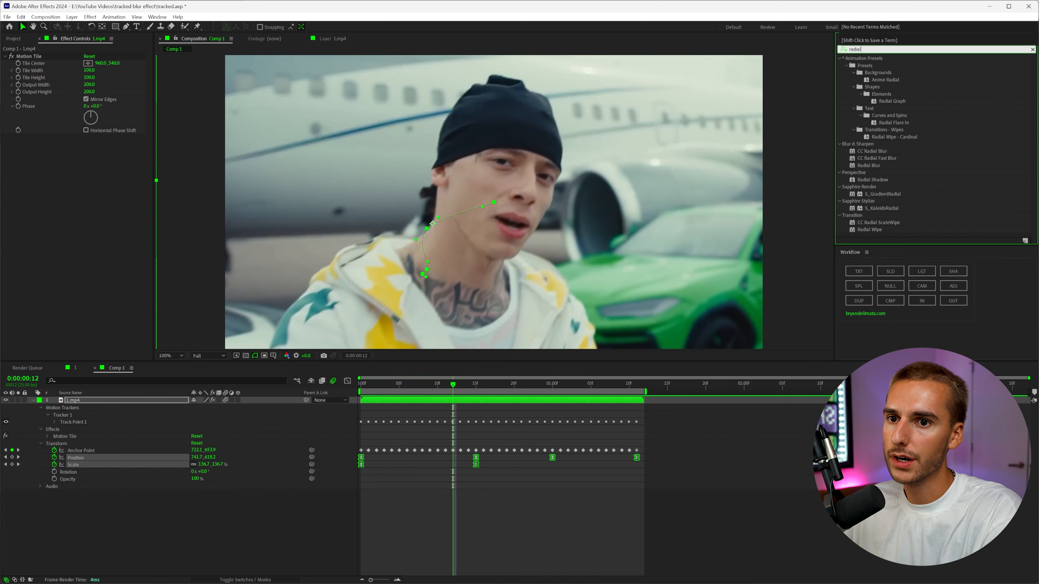
pyautogui.moveTo(868, 165); pyautogui.dragTo(450, 403)
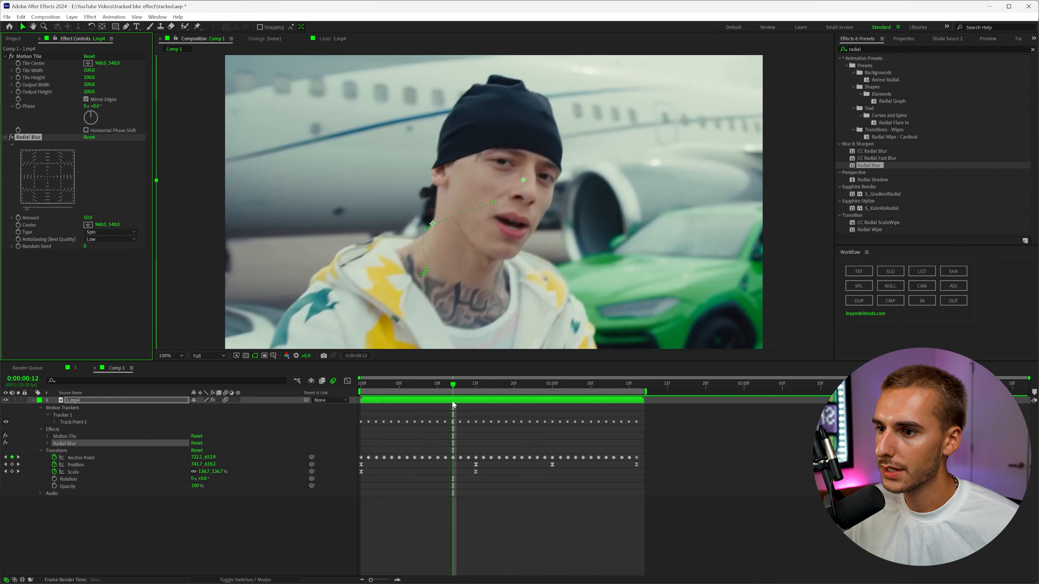
# Step: Place the Radial Blur center on the subject's face at frame 12, start keyframing it, and reposition it on the face at frames 5 and 0
pyautogui.moveTo(525, 184); pyautogui.dragTo(530, 175)
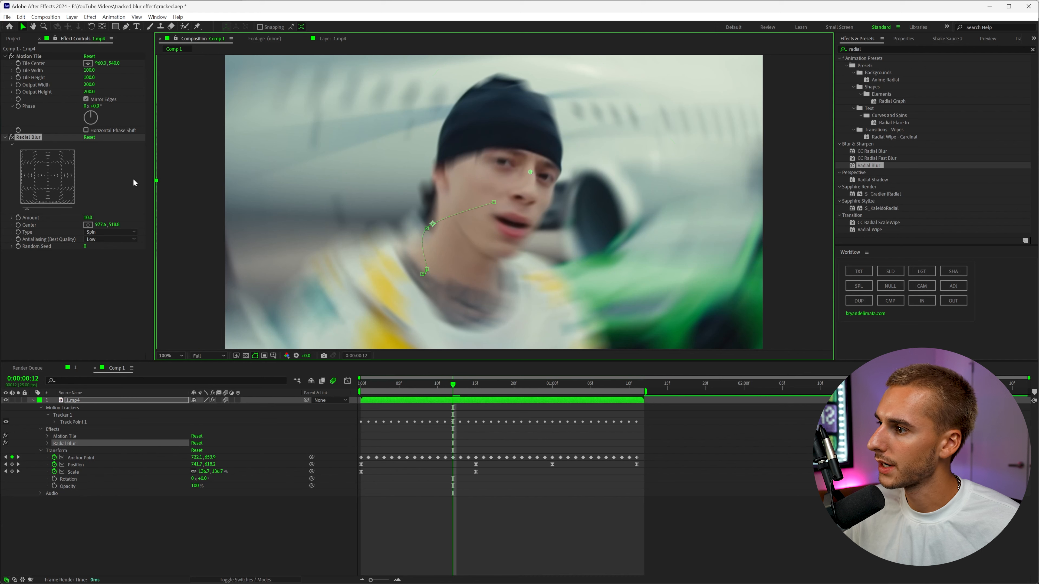
pyautogui.click(18, 226)
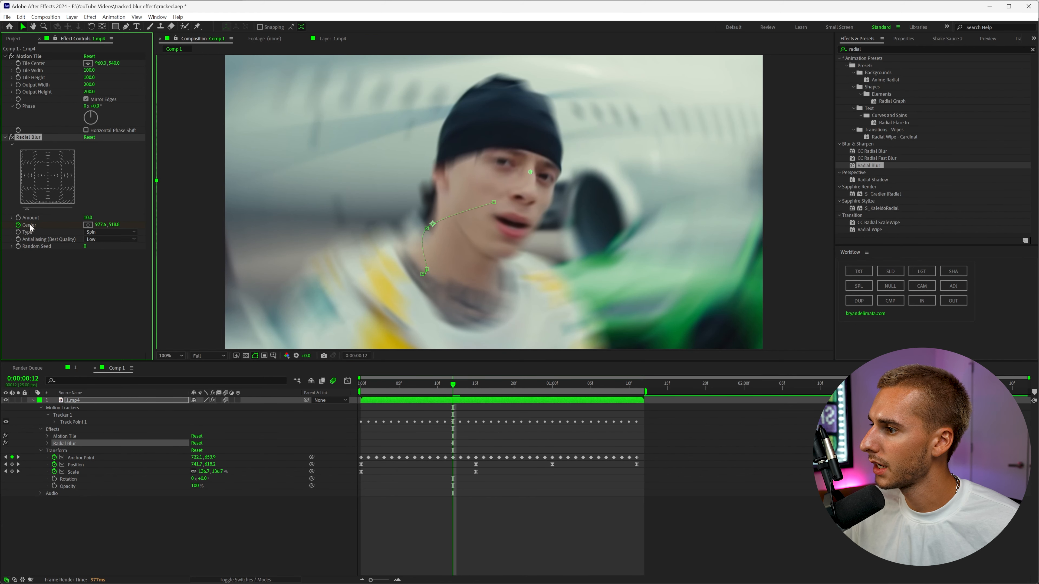
pyautogui.click(398, 384)
pyautogui.moveTo(523, 202); pyautogui.dragTo(534, 162)
pyautogui.moveTo(398, 385); pyautogui.dragTo(353, 385)
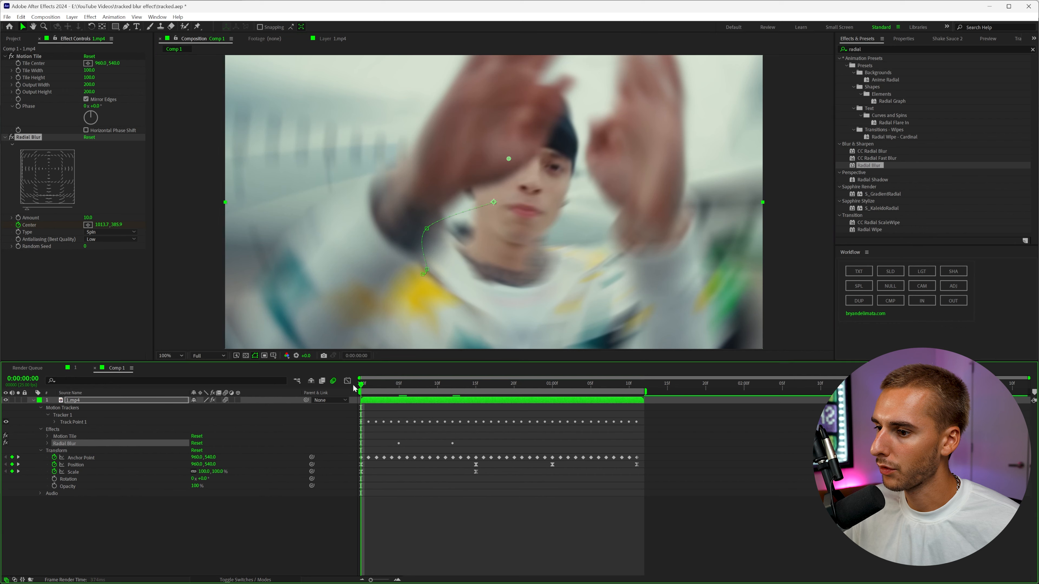
pyautogui.moveTo(510, 159); pyautogui.dragTo(536, 161)
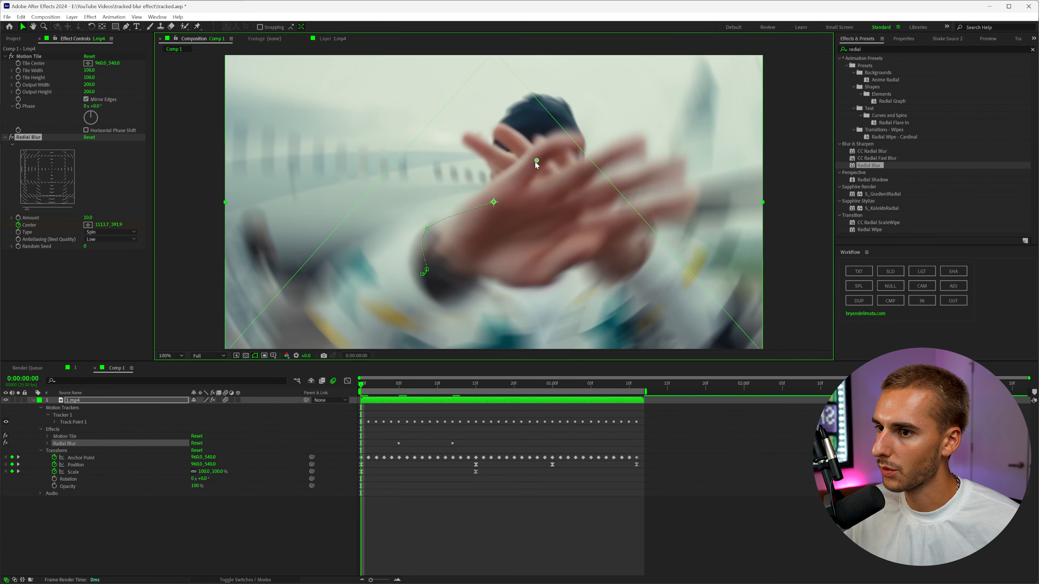
# Step: Keyframe the Radial Blur center onto the subject's face at frames 9, 2, 16 and 22
pyautogui.click(429, 384)
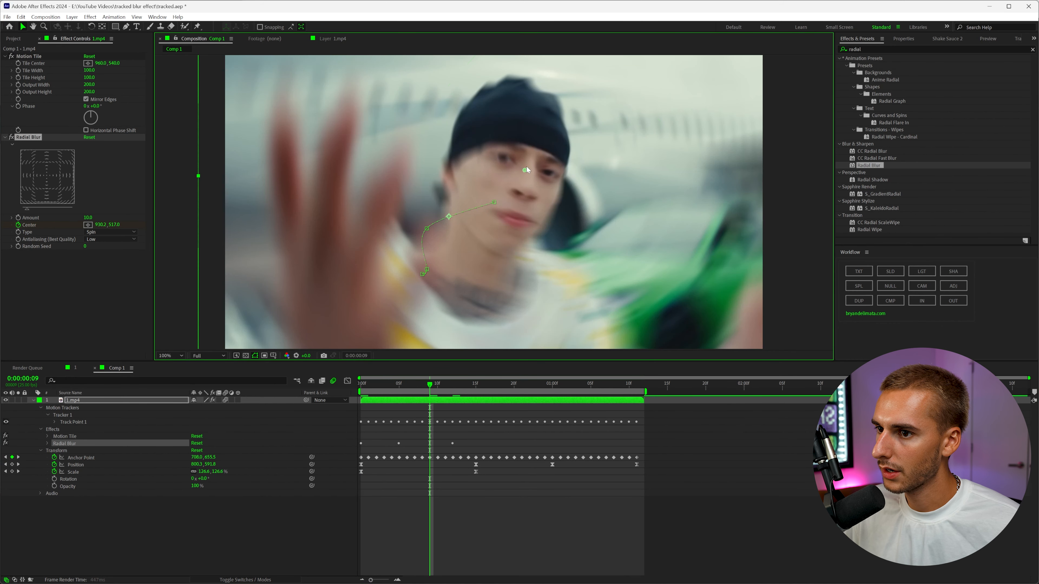
pyautogui.click(376, 383)
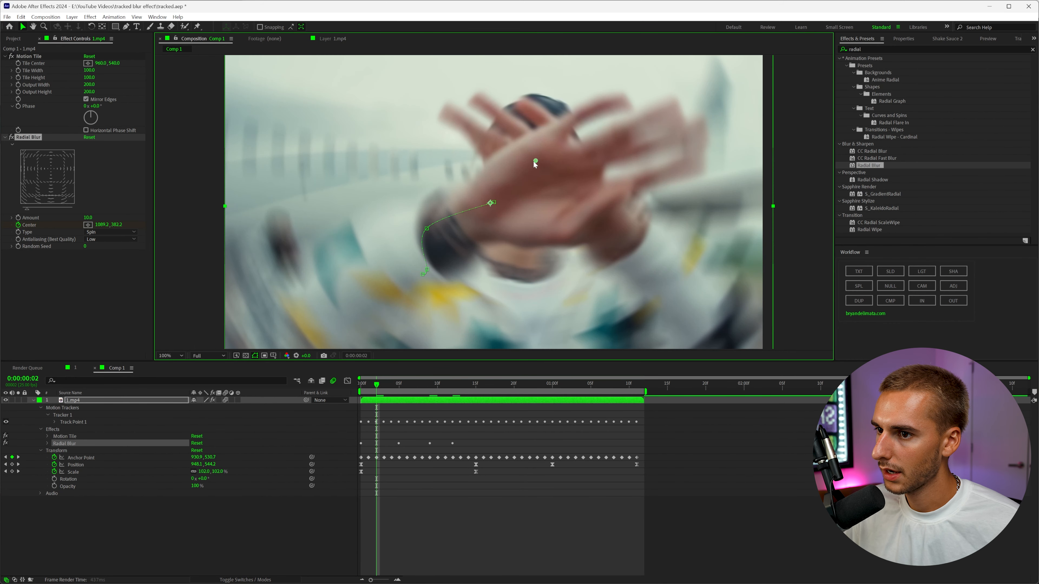
pyautogui.click(483, 384)
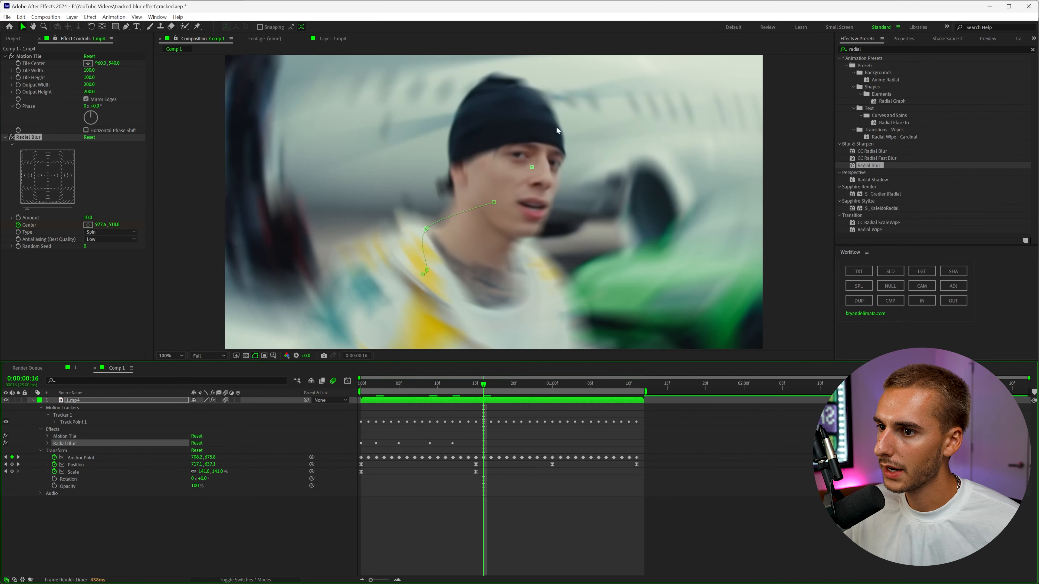
pyautogui.moveTo(528, 170); pyautogui.dragTo(538, 161)
pyautogui.click(529, 383)
pyautogui.moveTo(522, 149); pyautogui.dragTo(524, 165)
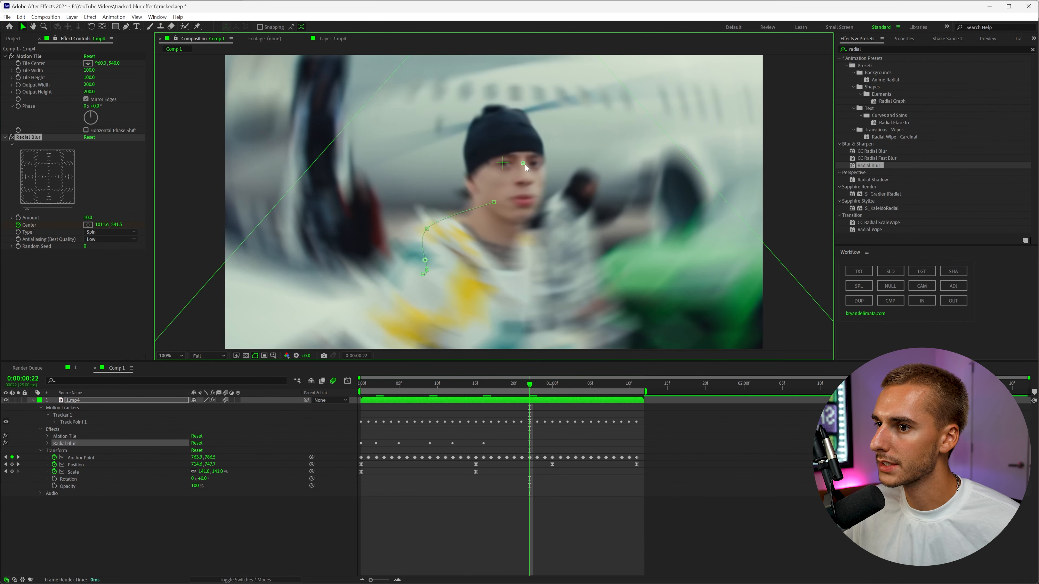
# Step: Keyframe the Radial Blur center onto the subject's face at 0:00:01:02, 0:00:01:09 and 0:00:01:11
pyautogui.press('pagedown')
pyautogui.press('pagedown')
pyautogui.press('pagedown')
pyautogui.press('pagedown')
pyautogui.press('pagedown')
pyautogui.moveTo(497, 168); pyautogui.dragTo(522, 159)
pyautogui.click(621, 385)
pyautogui.moveTo(517, 162); pyautogui.dragTo(520, 163)
pyautogui.hotkey('ctrl', 'z')
pyautogui.click(636, 385)
pyautogui.moveTo(524, 155); pyautogui.dragTo(513, 164)
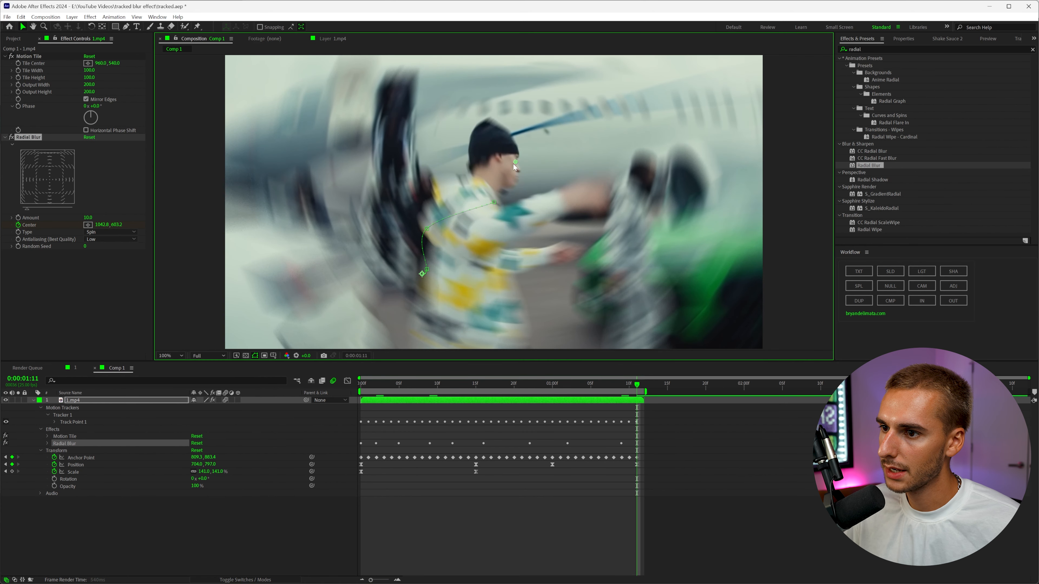
# Step: Add Radial Blur center keyframes on the face at 0:00:01:05 and frames 24, 19, 14 and 7, and preview the tracked blur from the start
pyautogui.moveTo(527, 169); pyautogui.dragTo(528, 160)
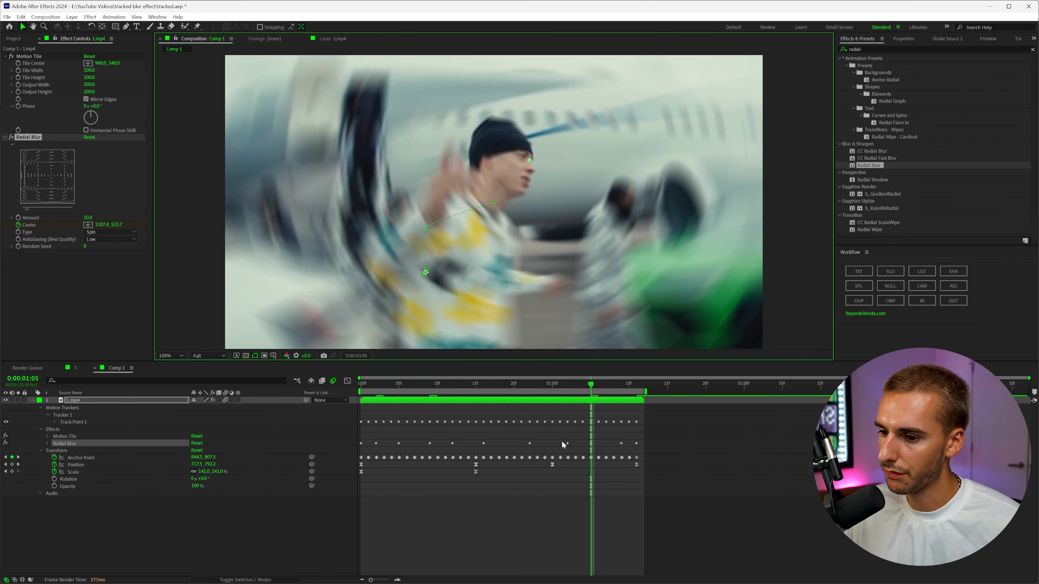
pyautogui.click(546, 384)
pyautogui.moveTo(524, 156); pyautogui.dragTo(535, 156)
pyautogui.click(507, 385)
pyautogui.click(468, 386)
pyautogui.click(416, 385)
pyautogui.press('Home')
pyautogui.press('space')
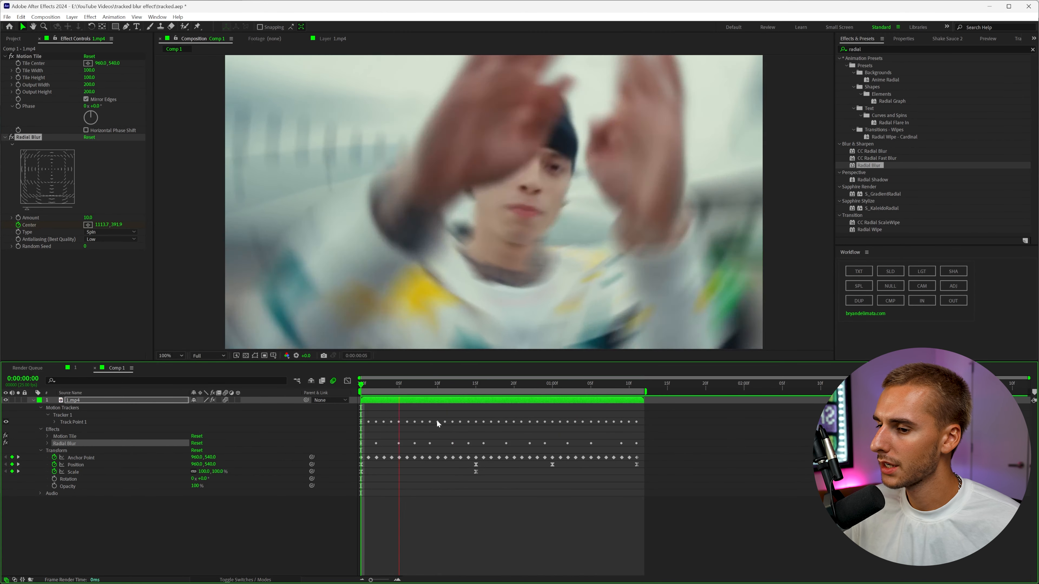
pyautogui.press('space')
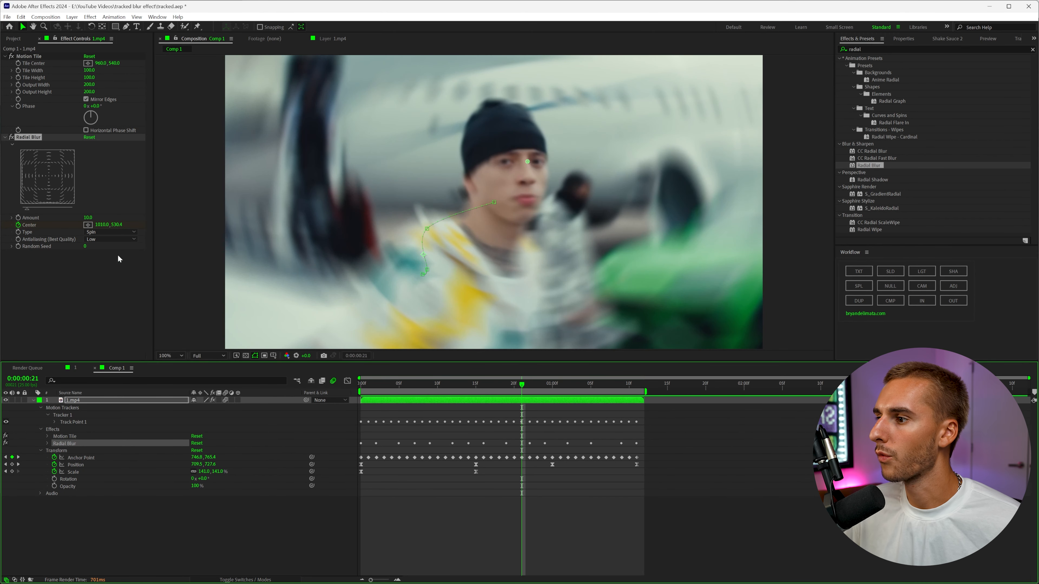
# Step: Change the Radial Blur type to Zoom with an Amount of 18, nudge its center onto the face at frame 21, and preview the clip
pyautogui.click(99, 233)
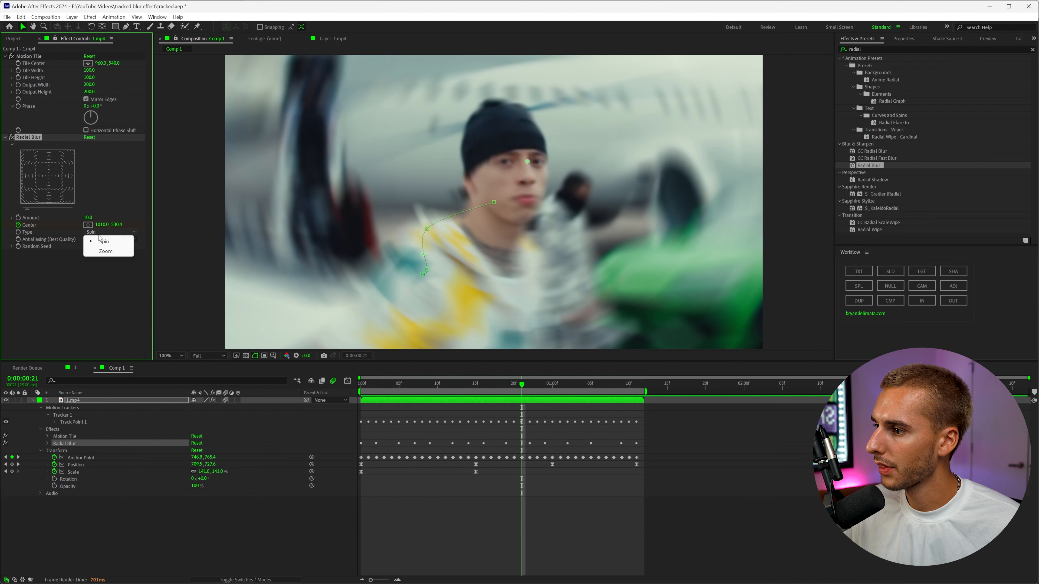
pyautogui.click(105, 252)
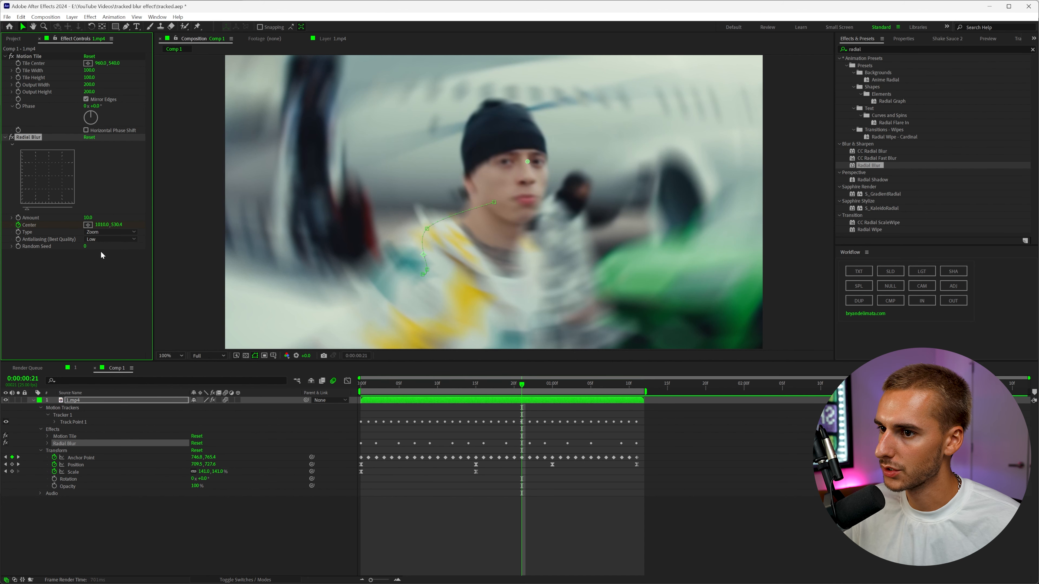
pyautogui.moveTo(523, 164); pyautogui.dragTo(520, 164)
pyautogui.moveTo(88, 217); pyautogui.dragTo(94, 217)
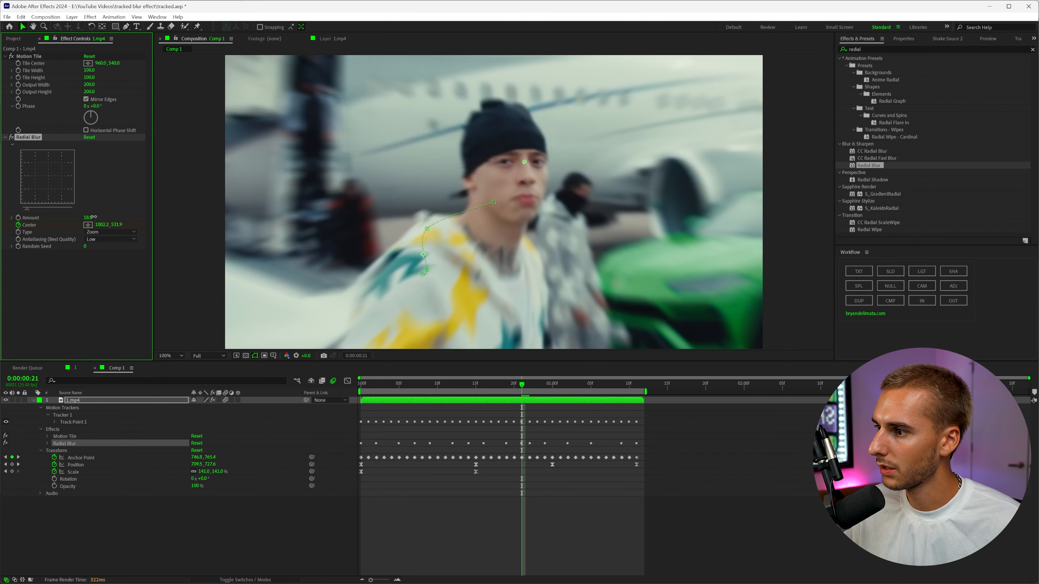
pyautogui.press('Home')
pyautogui.press('space')
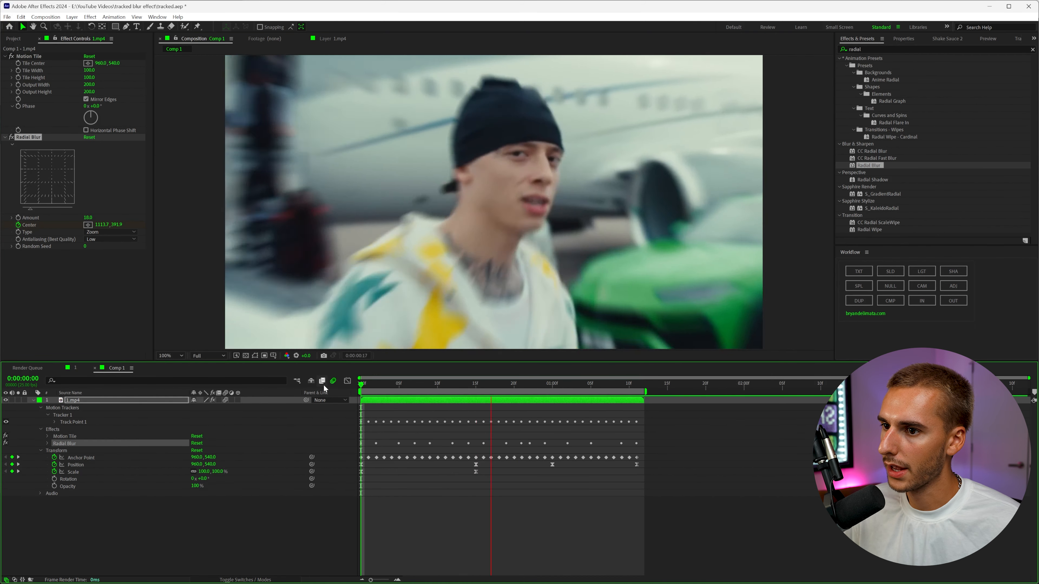
pyautogui.press('space')
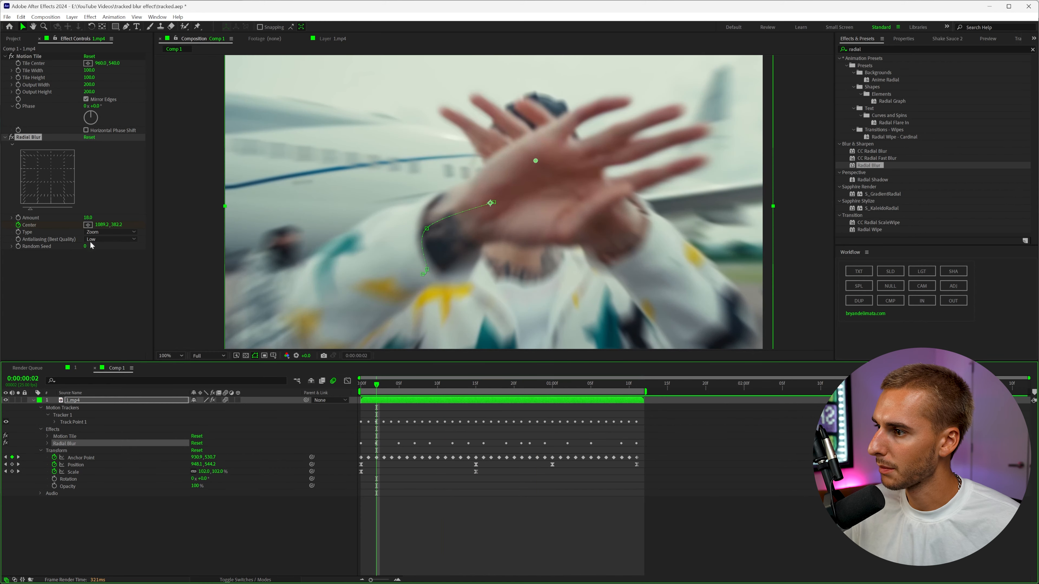
# Step: Set the Radial Blur Amount to 11
pyautogui.click(88, 217)
pyautogui.write('13')
pyautogui.click(123, 282)
# Step: Search the effects for "chr", apply uni.Chromatic Aberration to the 1.mp4 layer, and check the look at frame 12
pyautogui.click(876, 49)
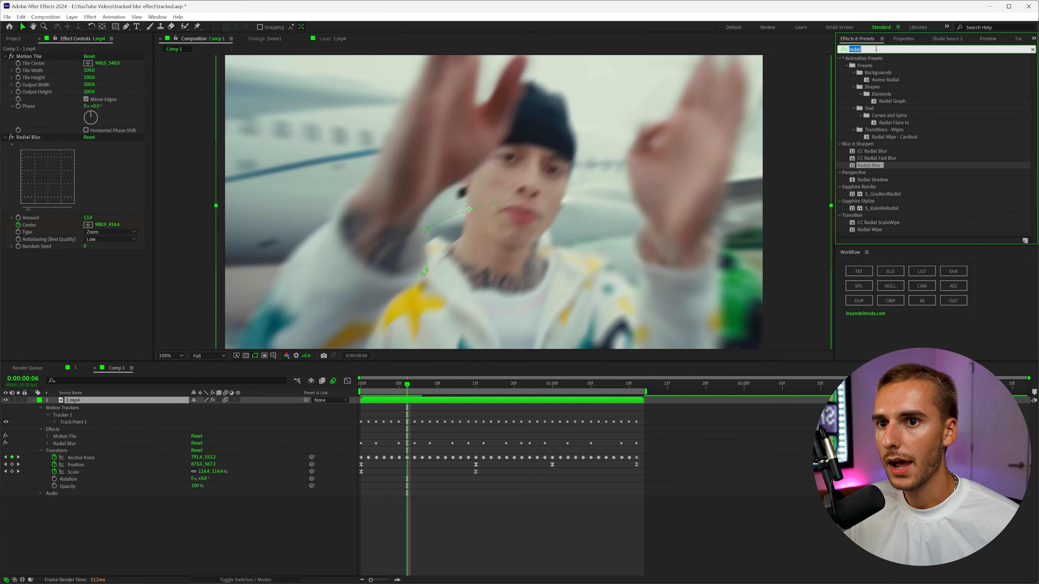
pyautogui.press('BackSpace')
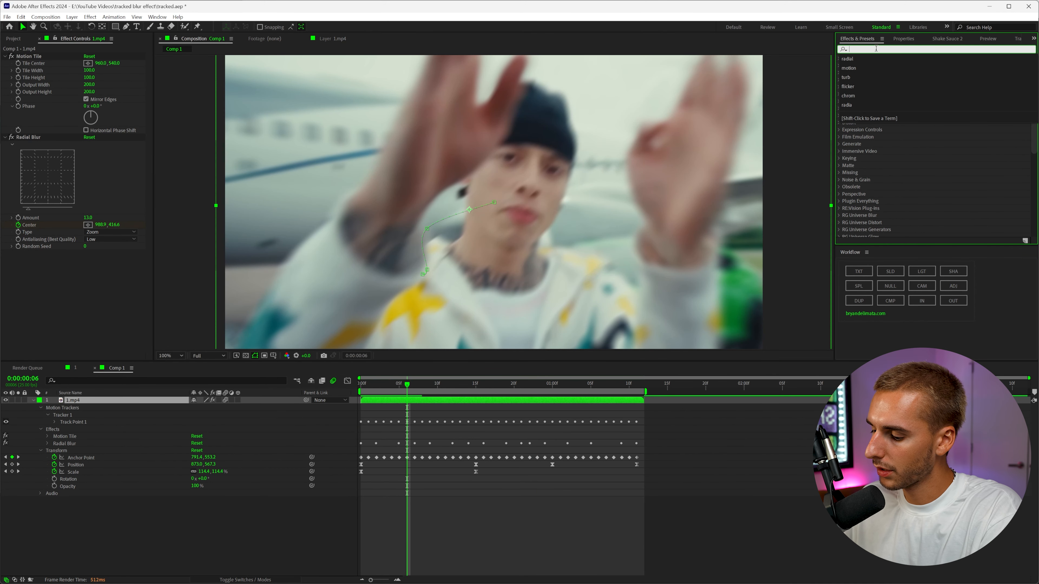
pyautogui.write('chr')
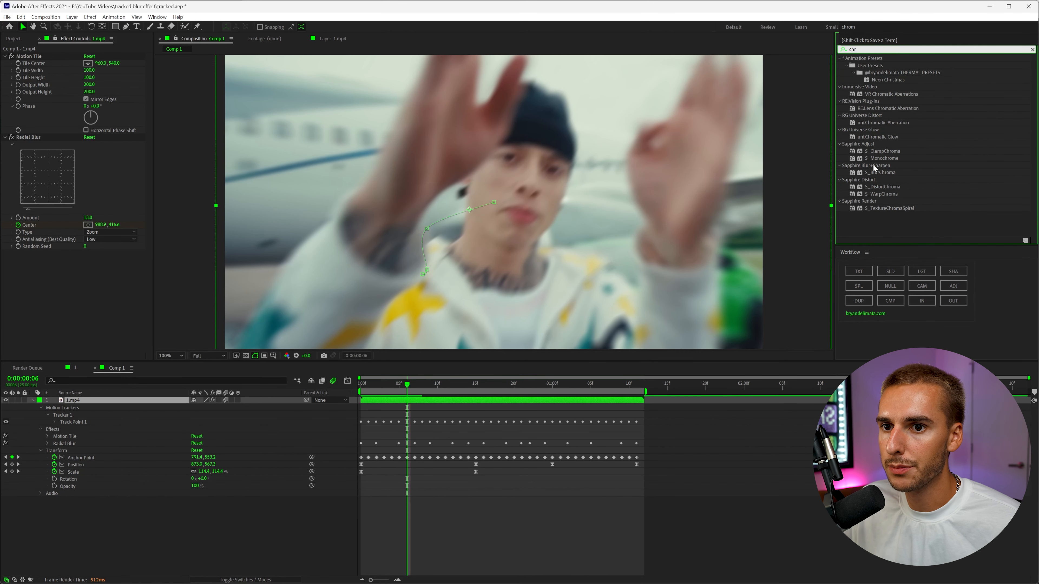
pyautogui.moveTo(882, 123); pyautogui.dragTo(127, 303)
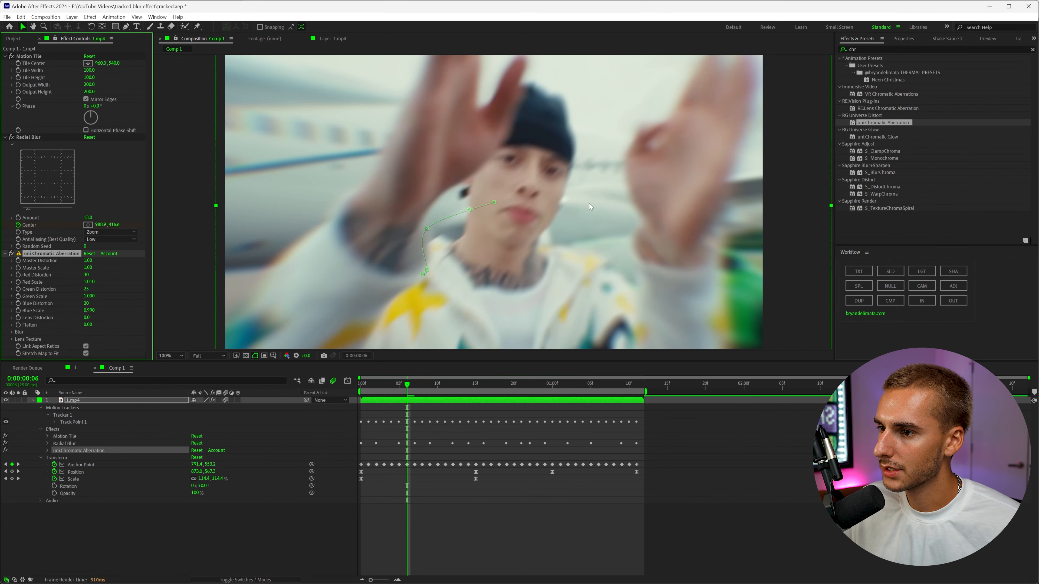
pyautogui.click(451, 387)
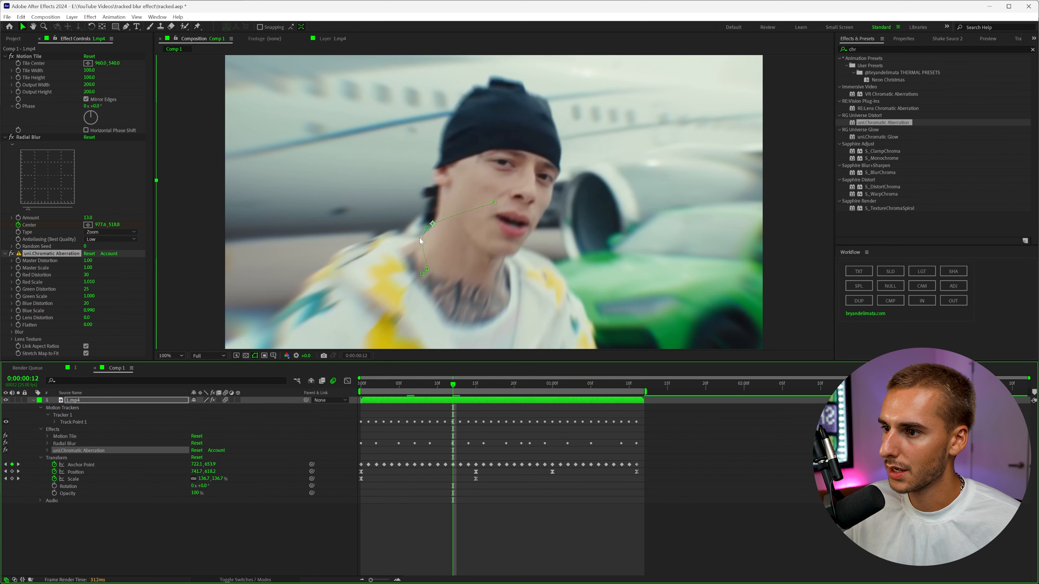
# Step: Compare frame 19 with uni.Chromatic Aberration switched off and on, and preview the clip
pyautogui.click(507, 386)
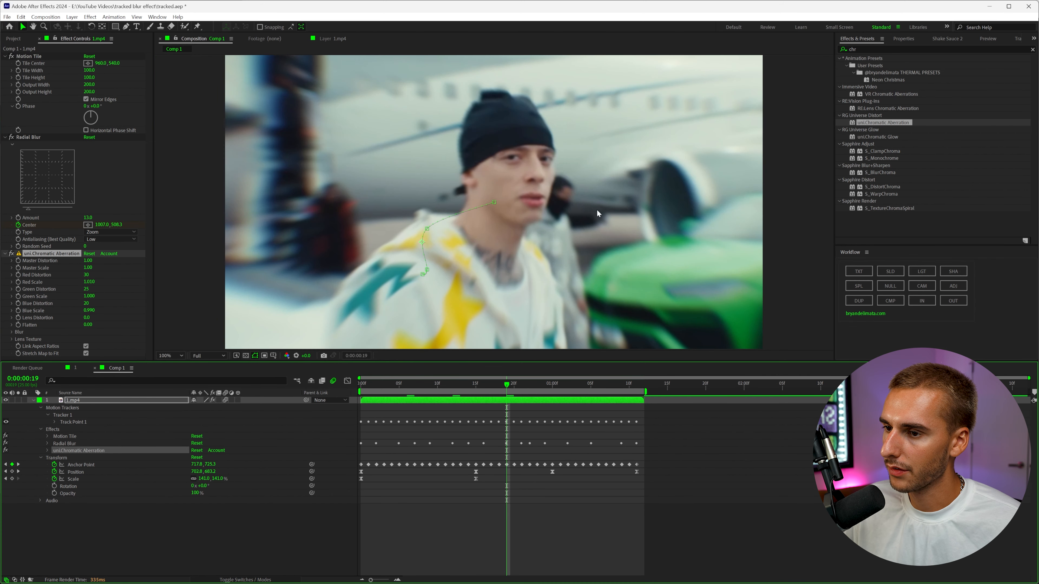
pyautogui.click(10, 254)
pyautogui.click(10, 254)
pyautogui.click(10, 254)
pyautogui.click(10, 254)
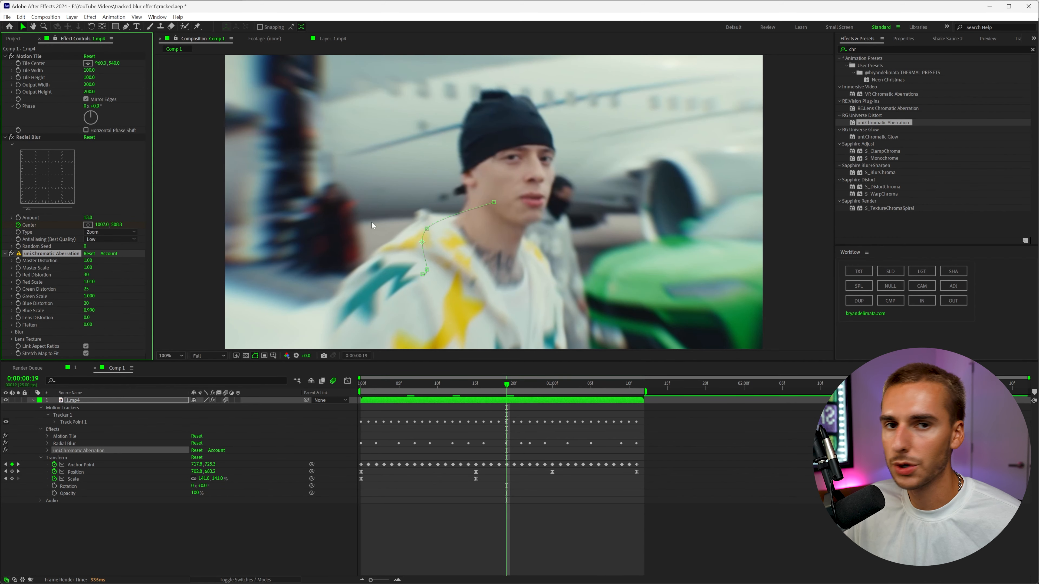
pyautogui.press('space')
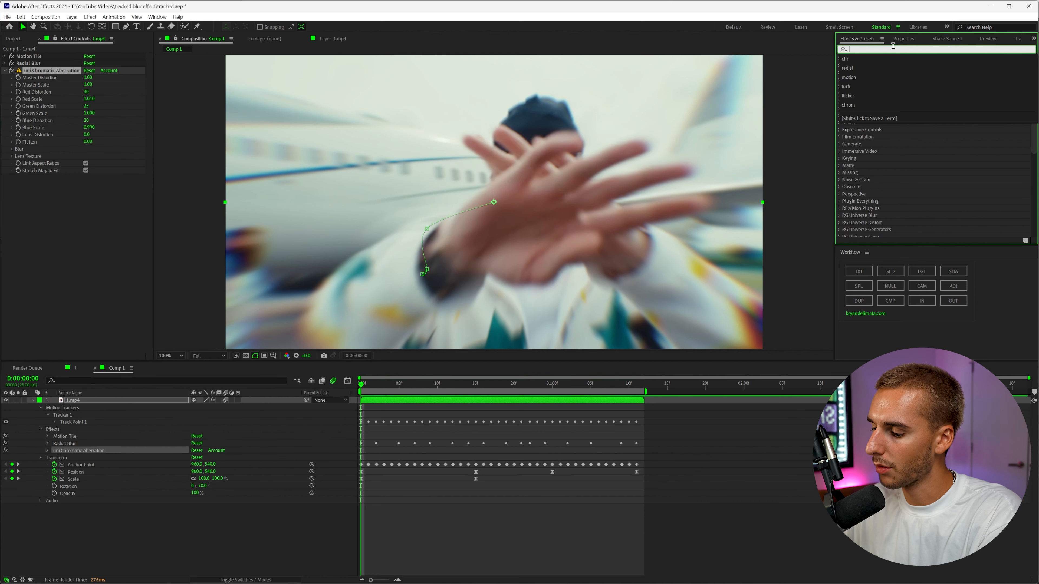
# Step: Search the effects for "turb", apply Turbulent Displace to 1.mp4, and keyframe its Amount at 64 and Size at 76 on the first frame
pyautogui.click(892, 47)
pyautogui.write('turb')
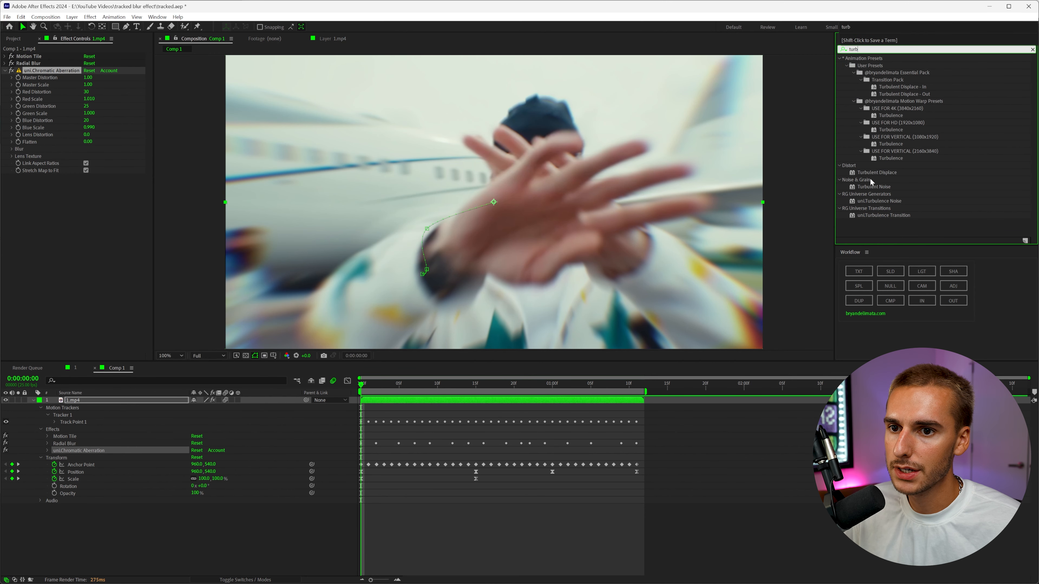
pyautogui.moveTo(877, 173); pyautogui.dragTo(24, 193)
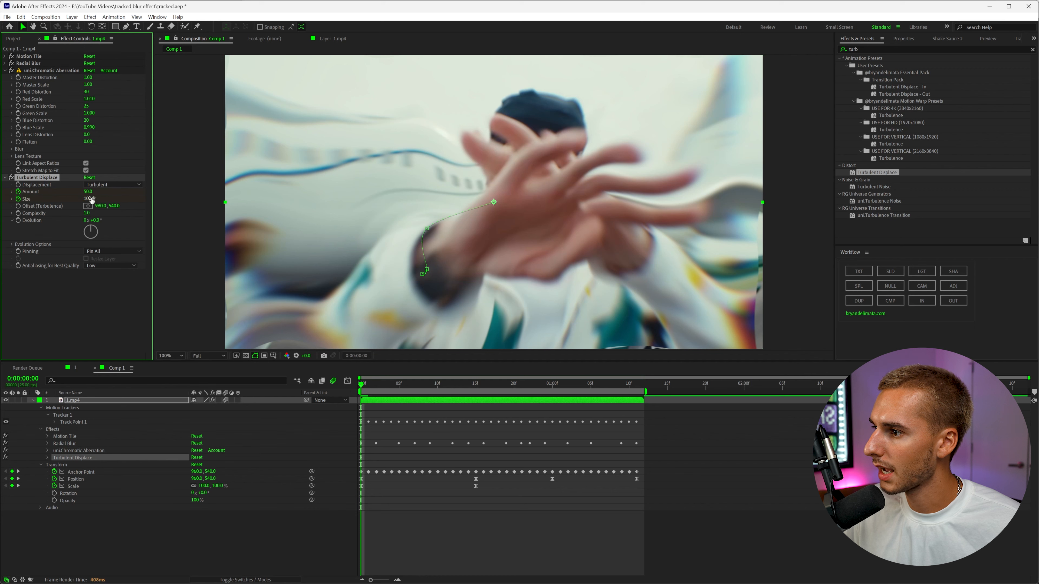
pyautogui.moveTo(93, 200); pyautogui.dragTo(91, 199)
# Step: Keyframe Turbulent Displace with Amount 14 and Size 157 at frame 3, and Amount 0 and Size 392 at frame 7
pyautogui.moveTo(362, 386); pyautogui.dragTo(384, 388)
pyautogui.moveTo(89, 199); pyautogui.dragTo(66, 192)
pyautogui.moveTo(400, 387); pyautogui.dragTo(413, 389)
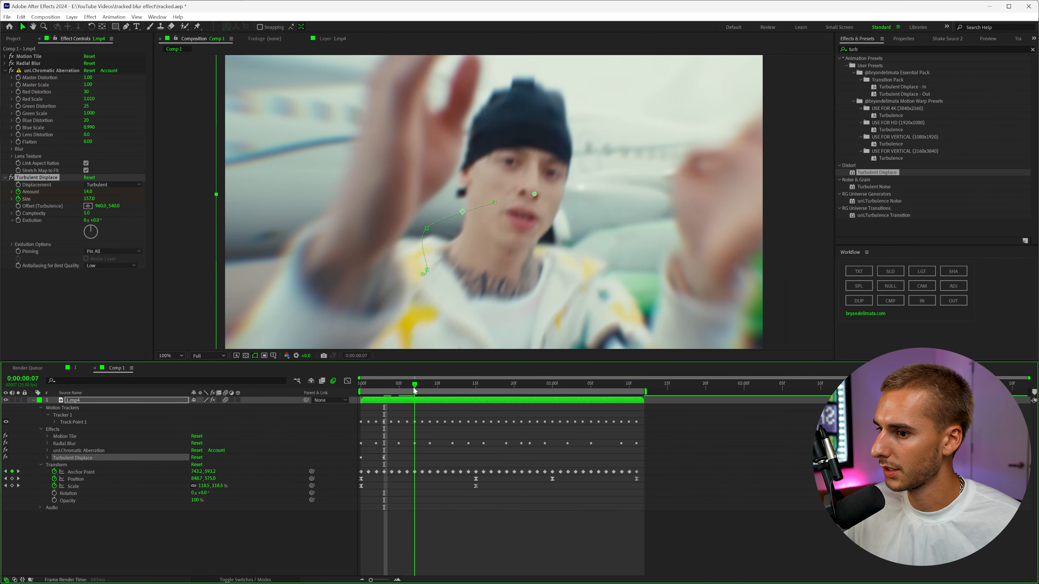
pyautogui.moveTo(86, 192); pyautogui.dragTo(84, 193)
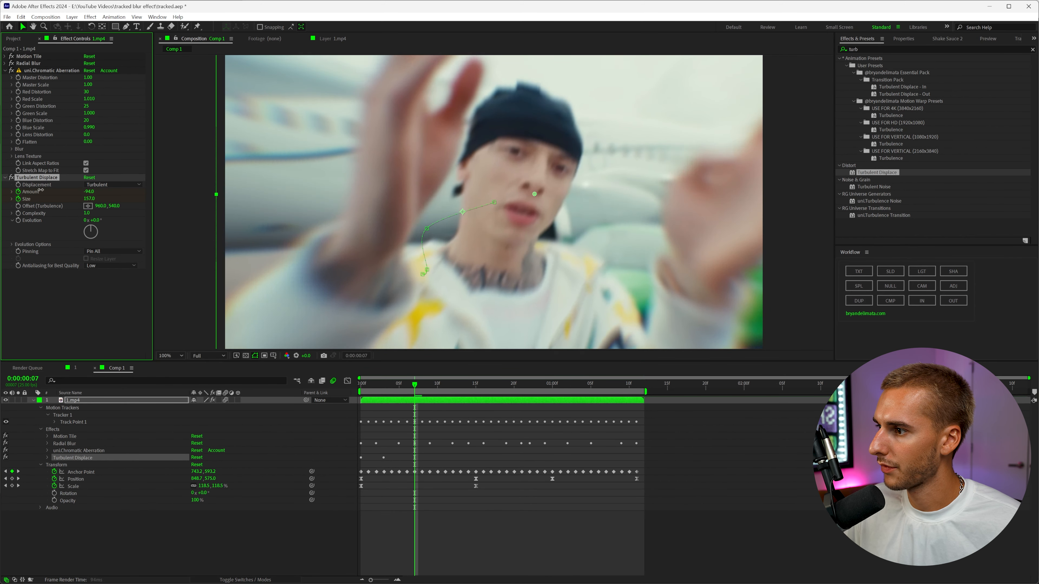
pyautogui.click(114, 200)
pyautogui.moveTo(91, 200); pyautogui.dragTo(182, 198)
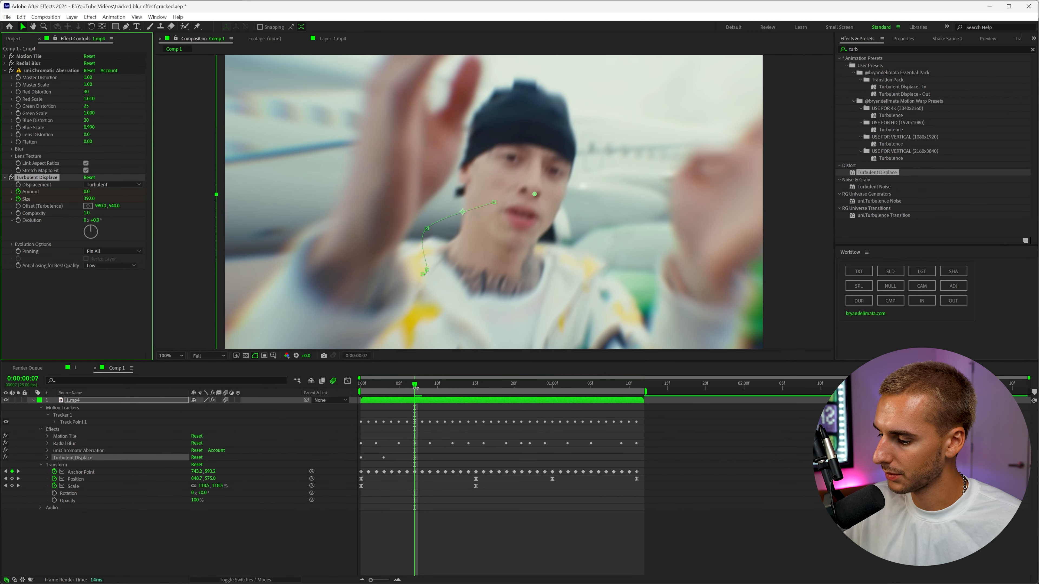
# Step: Reveal the layer's keyframed properties at the first frame and move uni.Chromatic Aberration above Motion Tile in the effect order
pyautogui.press('Home')
pyautogui.press('u')
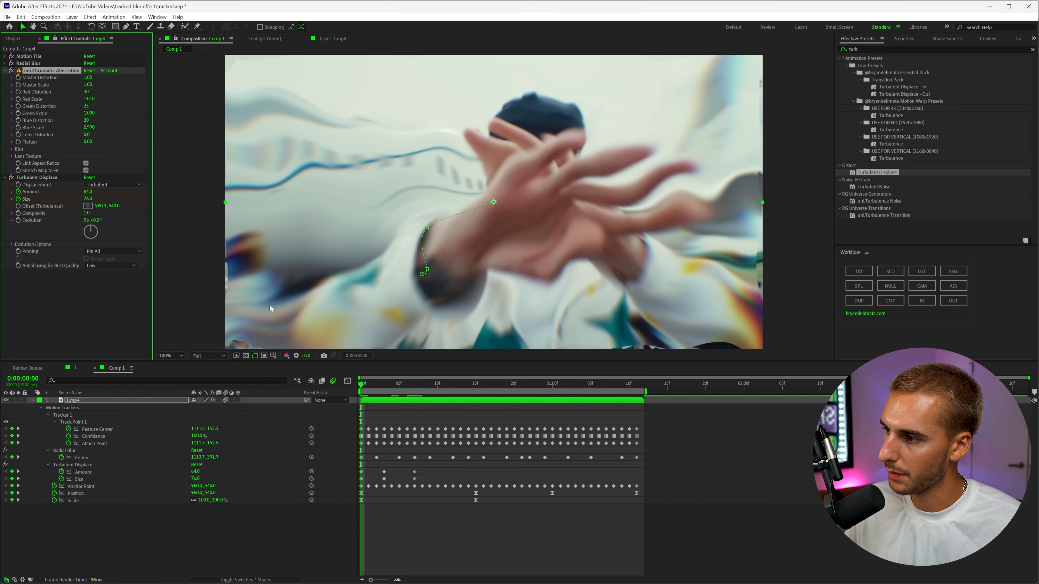
pyautogui.moveTo(38, 57); pyautogui.dragTo(18, 58)
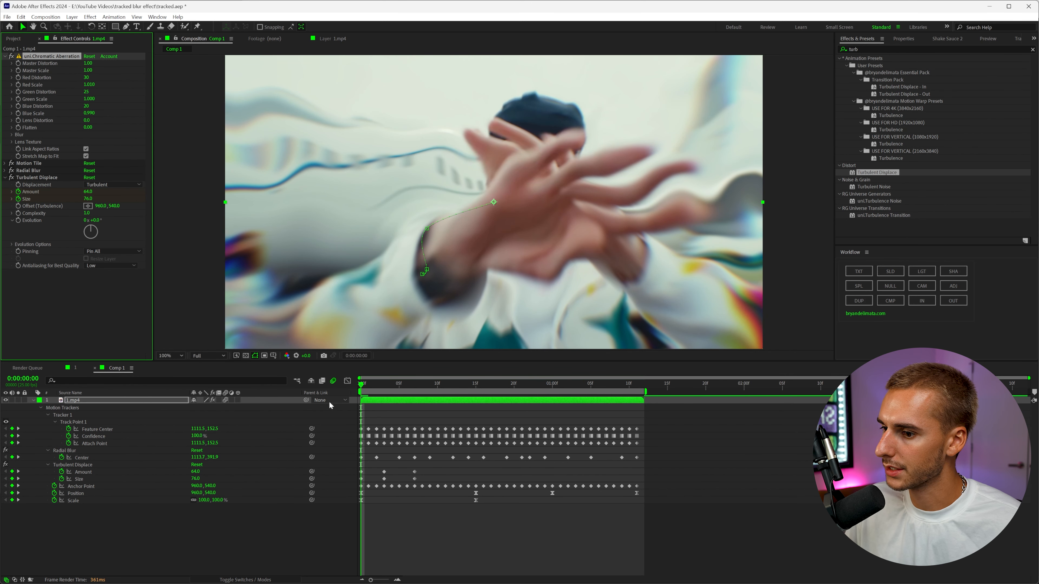
# Step: Easy Ease all the Turbulent Displace Amount and Size keyframes and preview the distortion from the start
pyautogui.moveTo(433, 475); pyautogui.dragTo(348, 482)
pyautogui.press('F9')
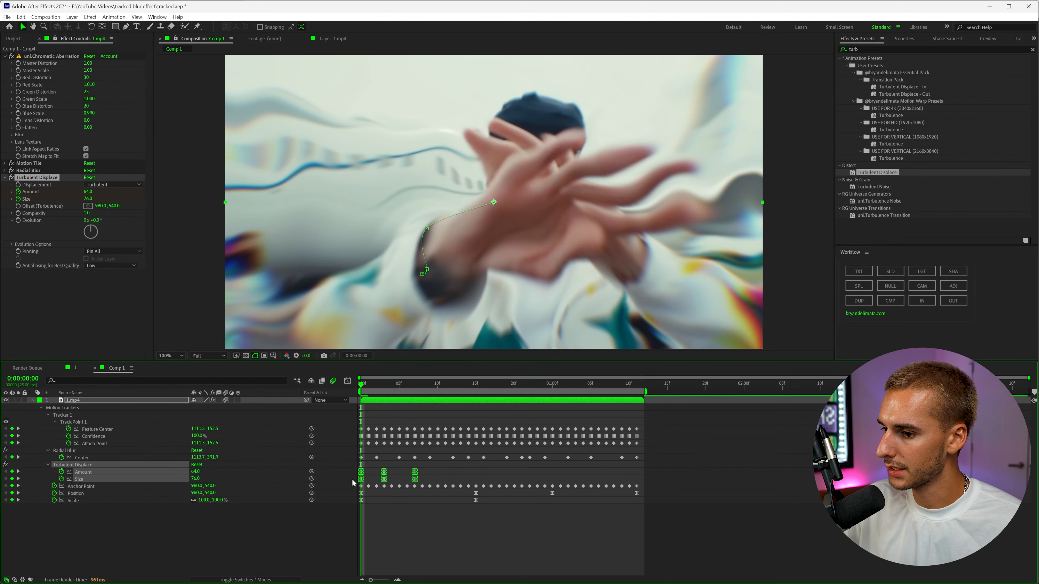
pyautogui.press('space')
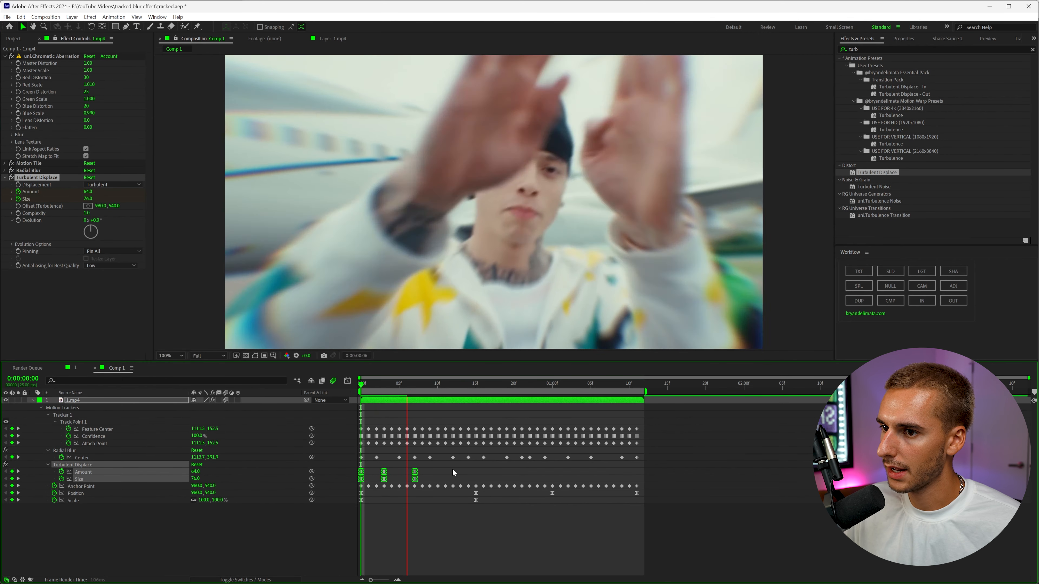
pyautogui.click(364, 387)
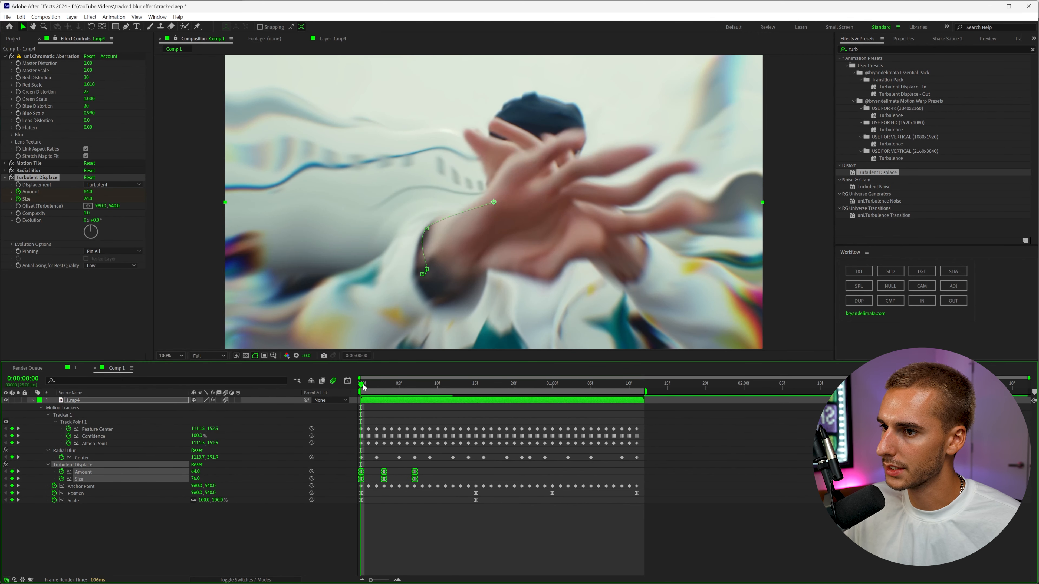
pyautogui.press('space')
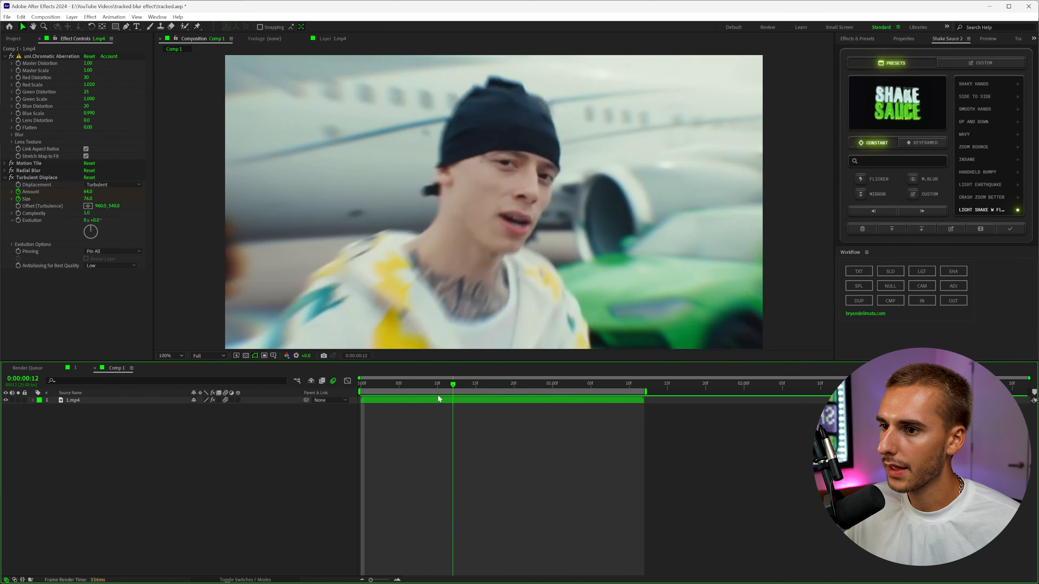
# Step: Create custom Shake Sauce 2 controls for the 1.mp4 layer with position amplitude 71 and frequency 5, and preview the shake
pyautogui.moveTo(440, 402); pyautogui.dragTo(475, 402)
pyautogui.click(475, 403)
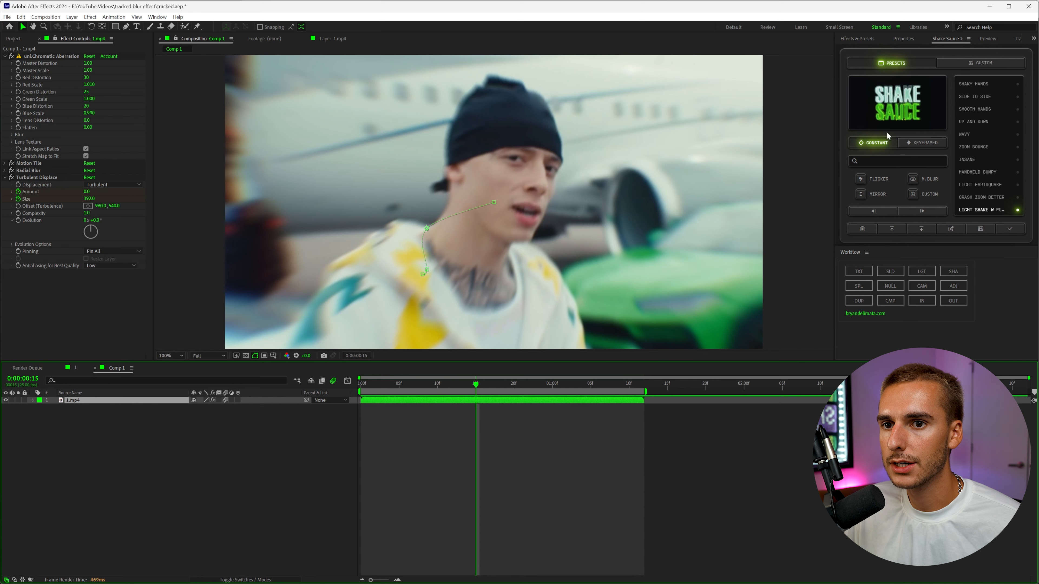
pyautogui.click(971, 62)
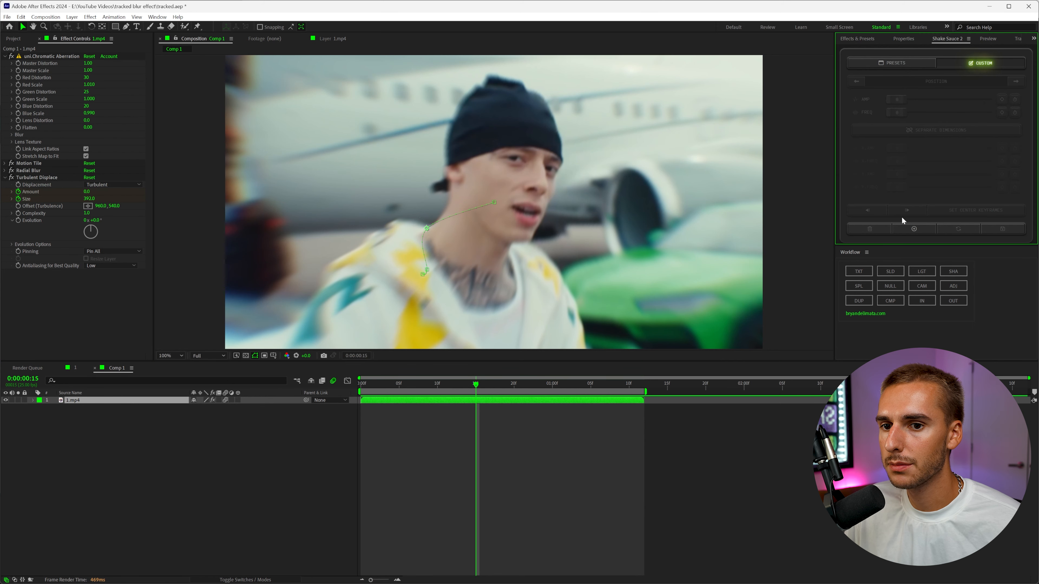
pyautogui.click(913, 229)
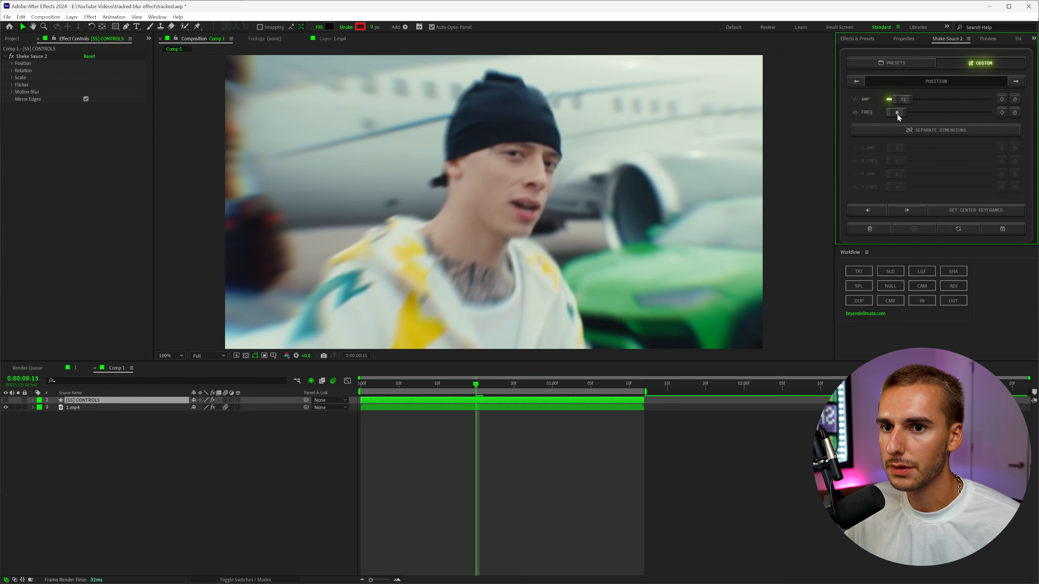
pyautogui.click(897, 113)
pyautogui.write('5')
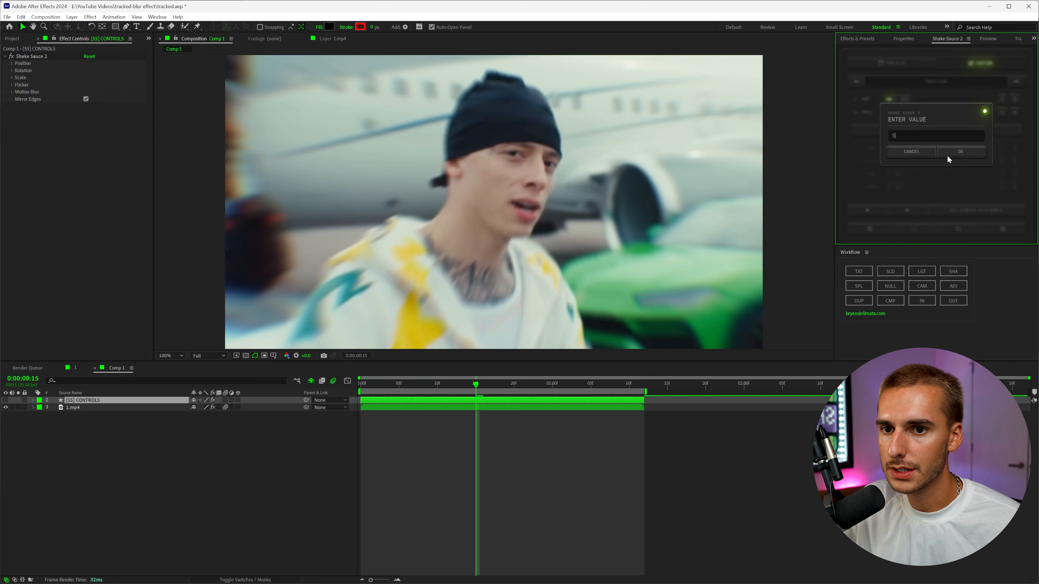
pyautogui.click(956, 151)
pyautogui.press('space')
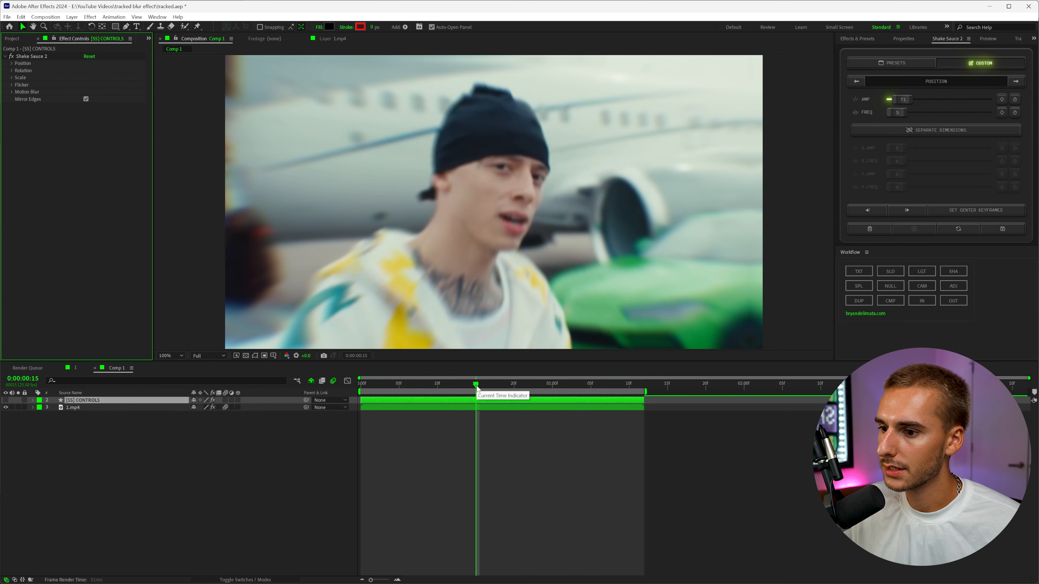
# Step: Reduce the shake's position amplitude to 37 while previewing the clip
pyautogui.moveTo(903, 100); pyautogui.dragTo(900, 100)
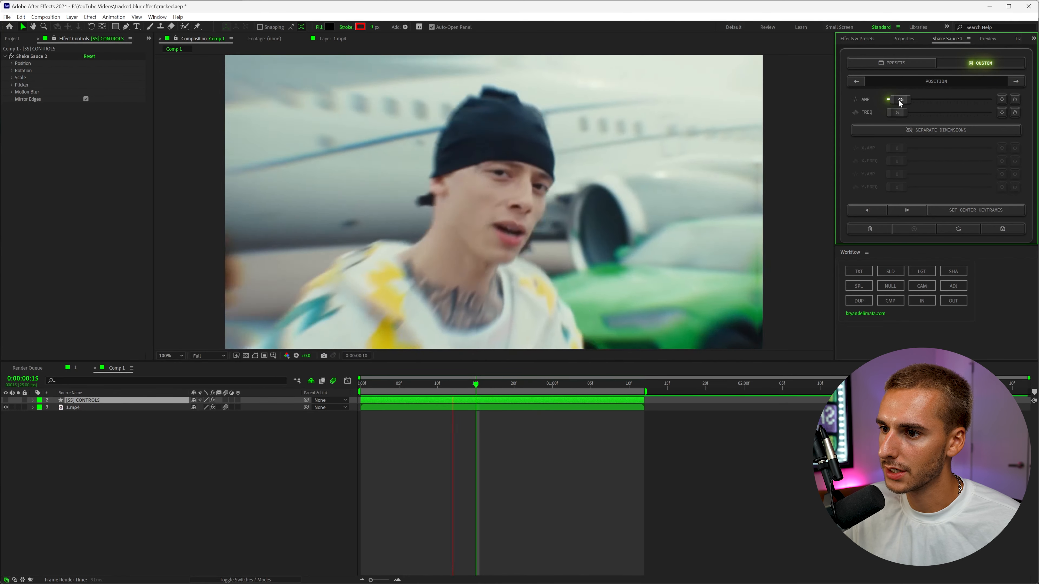
pyautogui.moveTo(901, 101); pyautogui.dragTo(899, 101)
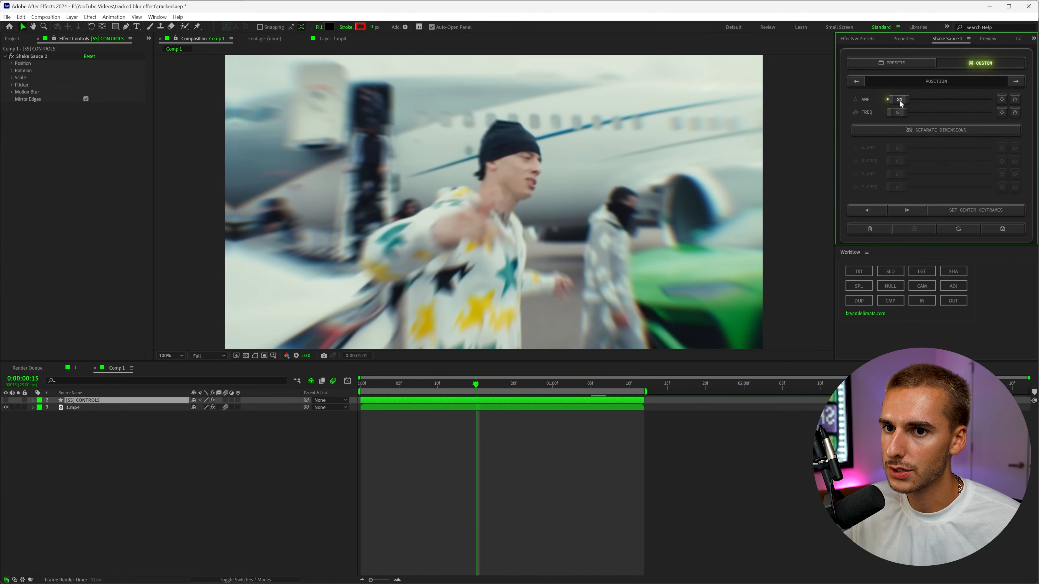
pyautogui.doubleClick(899, 100)
pyautogui.write('37')
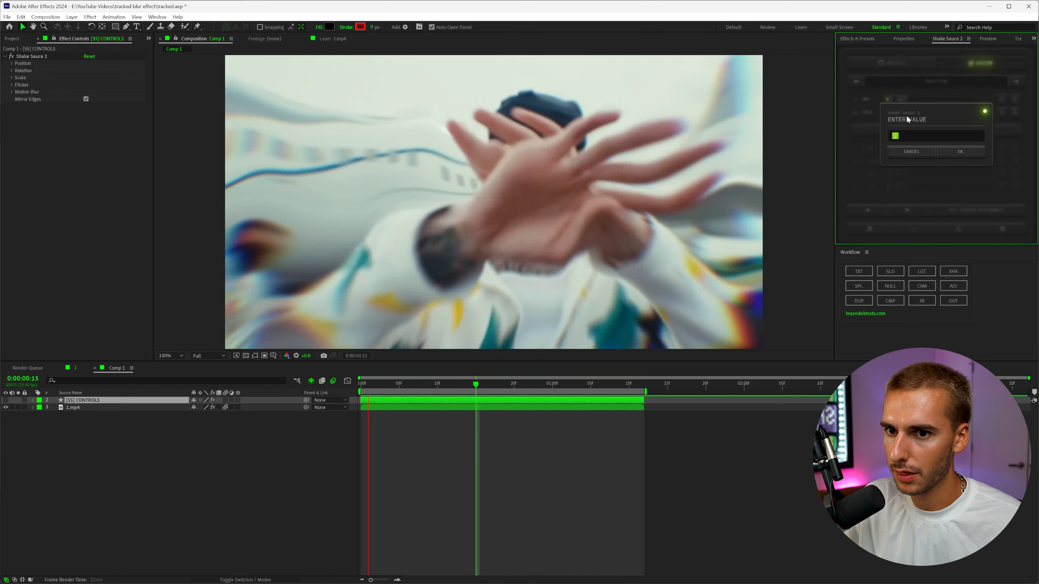
pyautogui.click(962, 151)
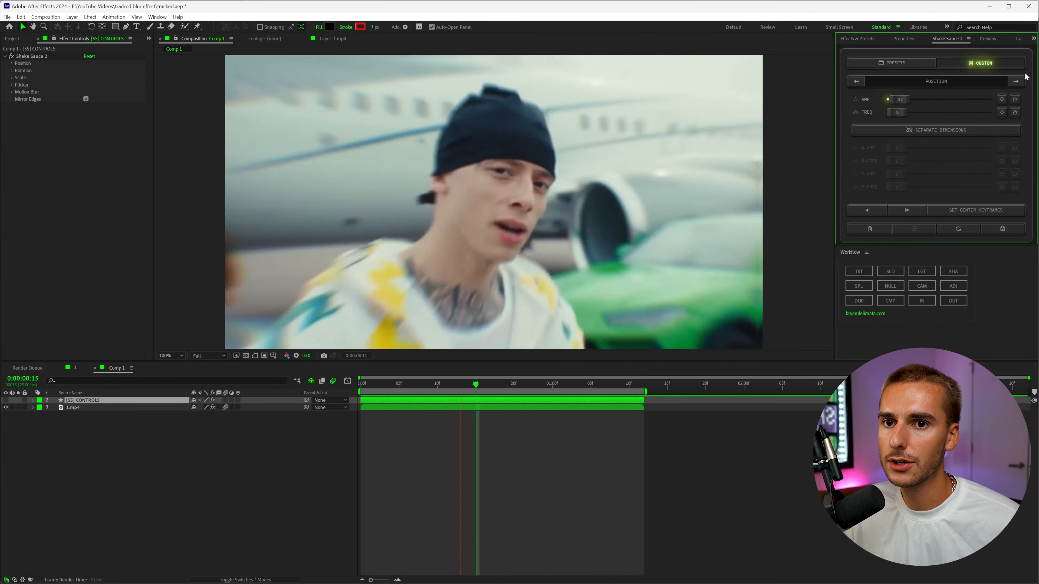
# Step: Add flicker to the custom shake with a flicker amplitude of 0.05 and a flicker frequency of 60
pyautogui.click(1016, 81)
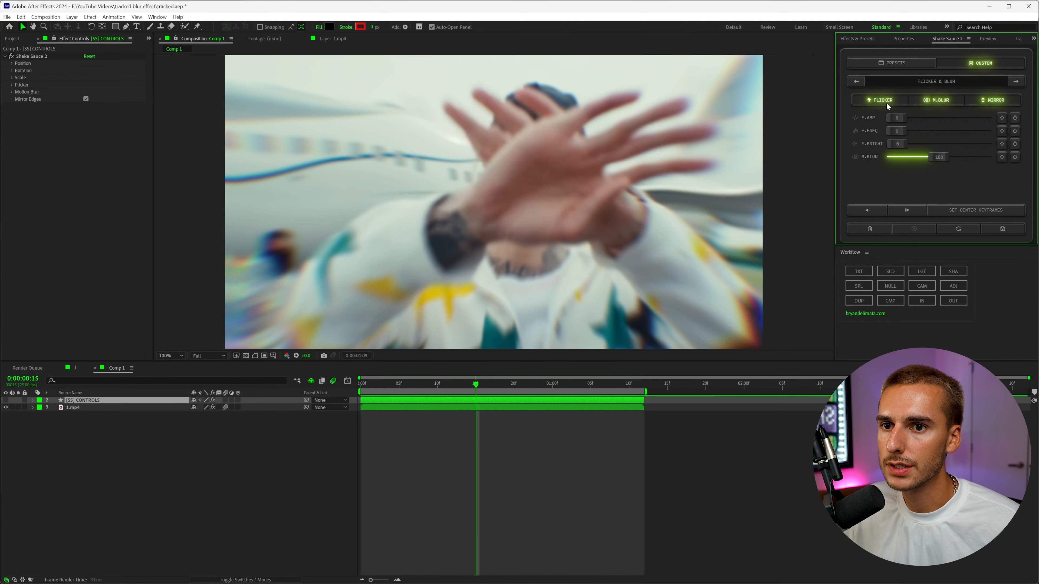
pyautogui.doubleClick(900, 119)
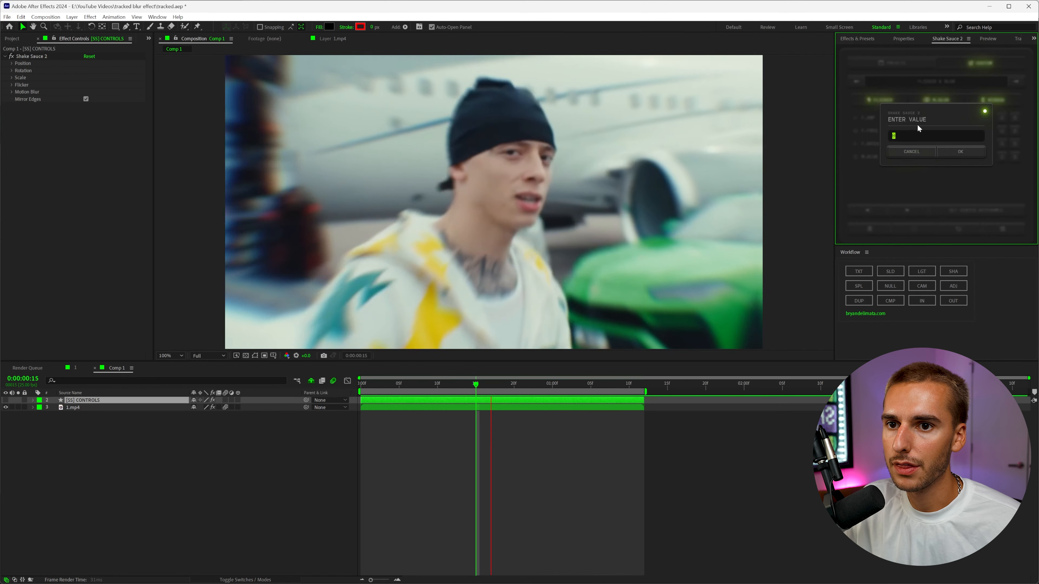
pyautogui.write('0.5')
pyautogui.click(961, 150)
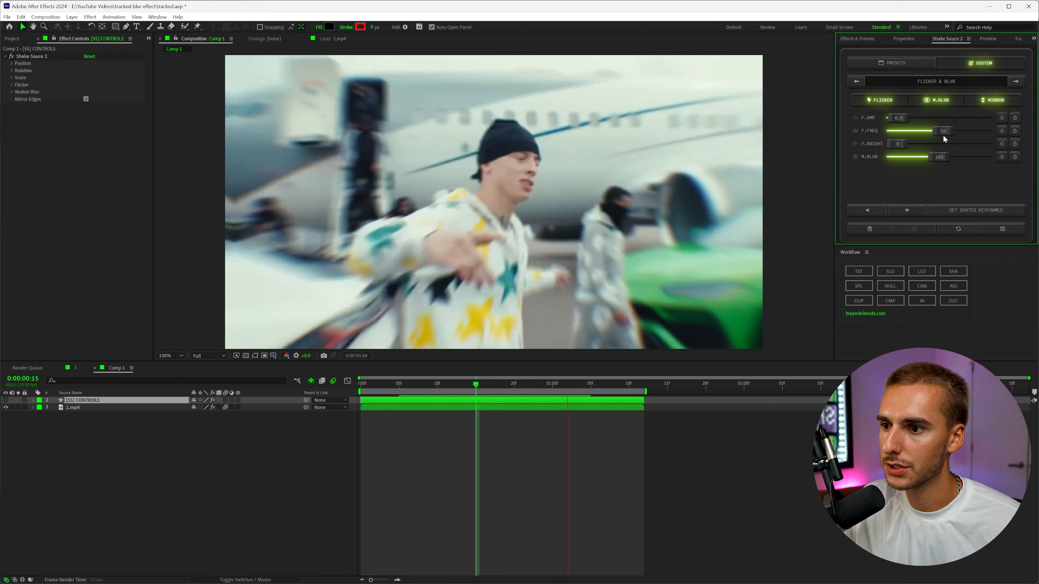
pyautogui.click(902, 122)
pyautogui.write('.2')
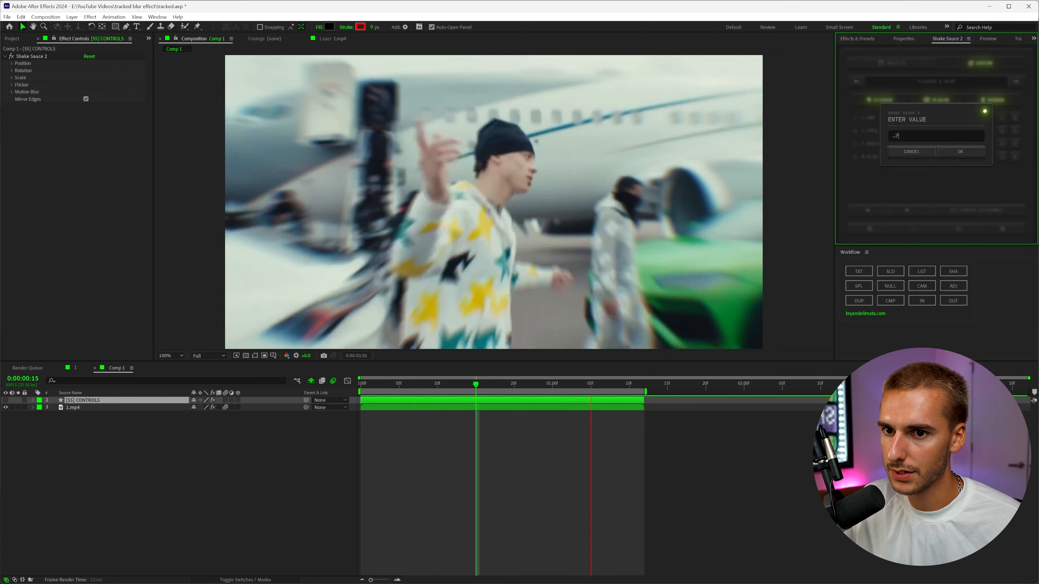
pyautogui.click(943, 149)
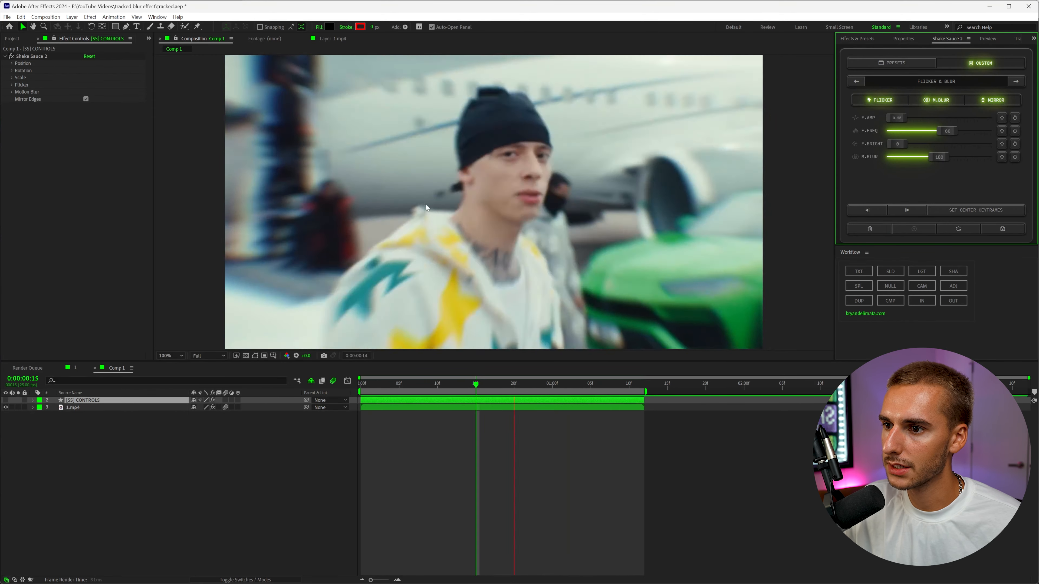
# Step: Save the custom shake as a preset named LIGHT FLICKER W SHAKE and show it in the preset list
pyautogui.click(914, 229)
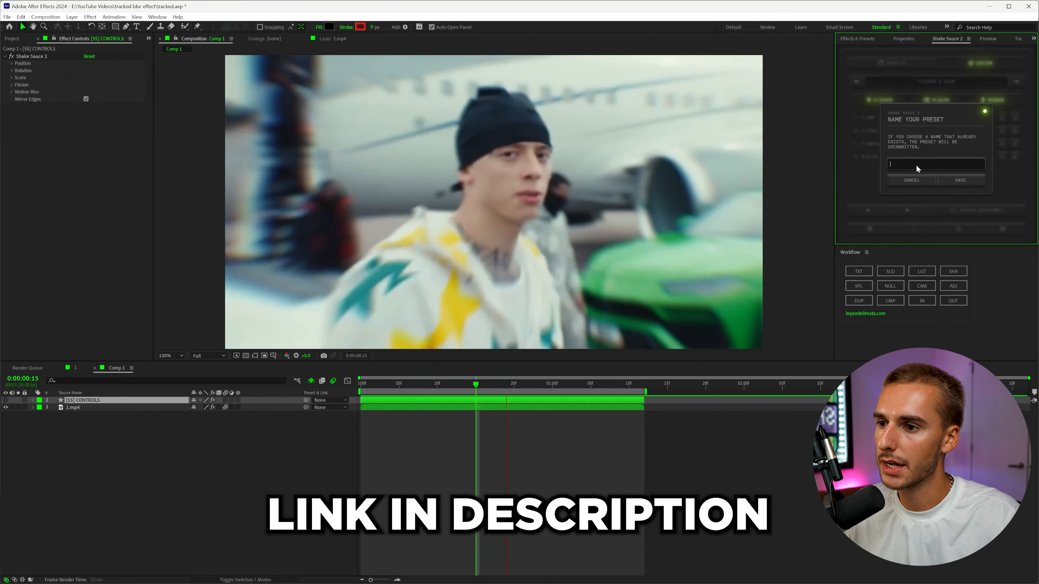
pyautogui.write('LIGHT FLIC')
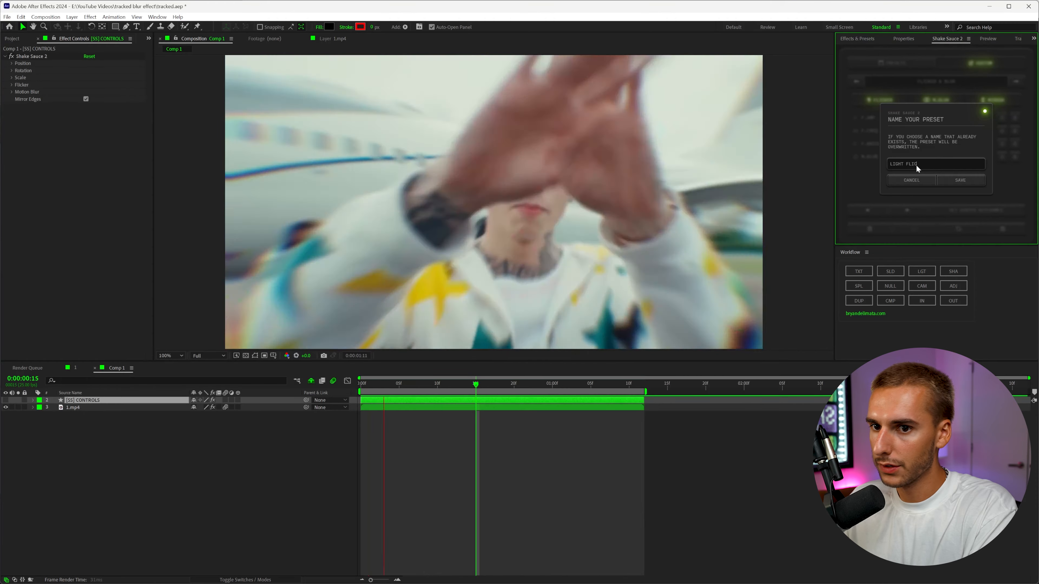
pyautogui.write('KER W SHAKE')
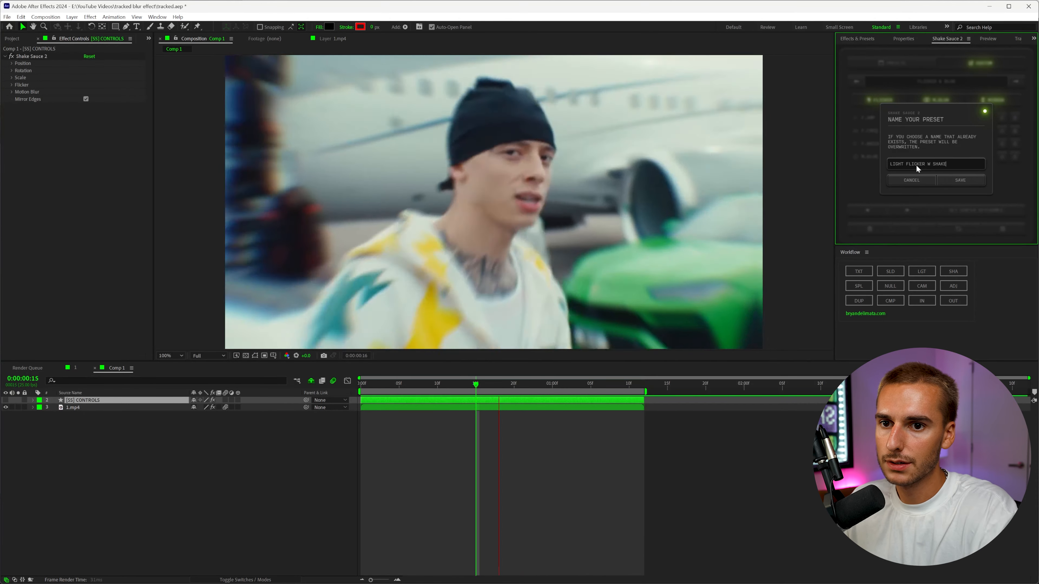
pyautogui.click(950, 179)
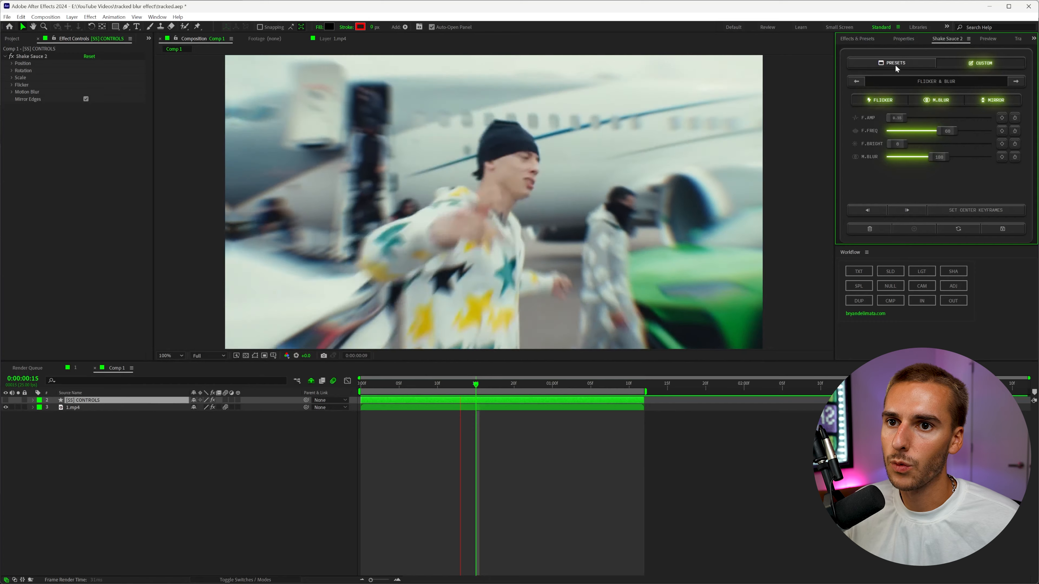
pyautogui.click(893, 63)
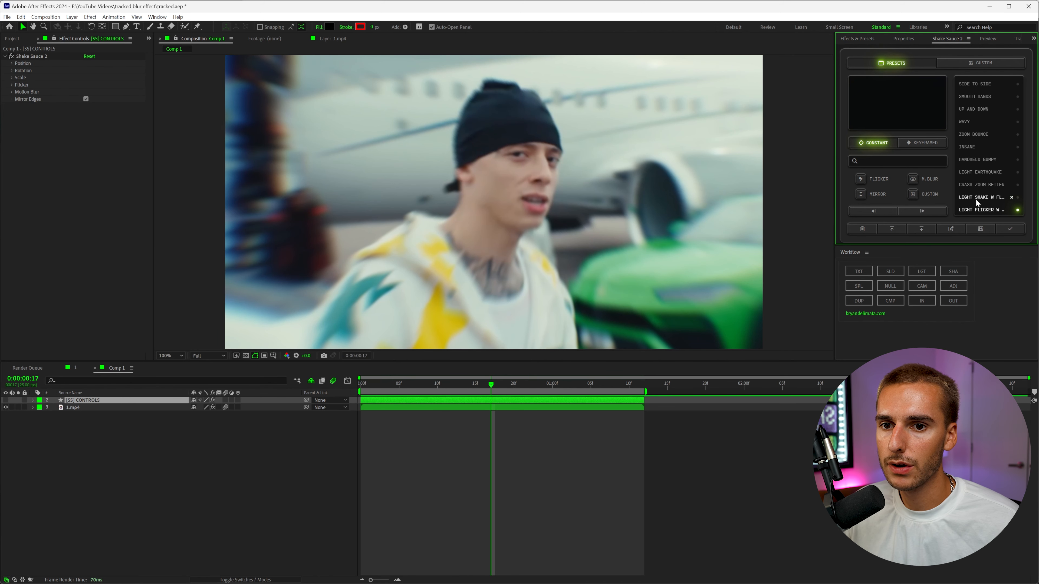
# Step: Search the effects for "rsmb", apply RSMB to the 1.mp4 layer, and preview the clip from the start
pyautogui.press('Home')
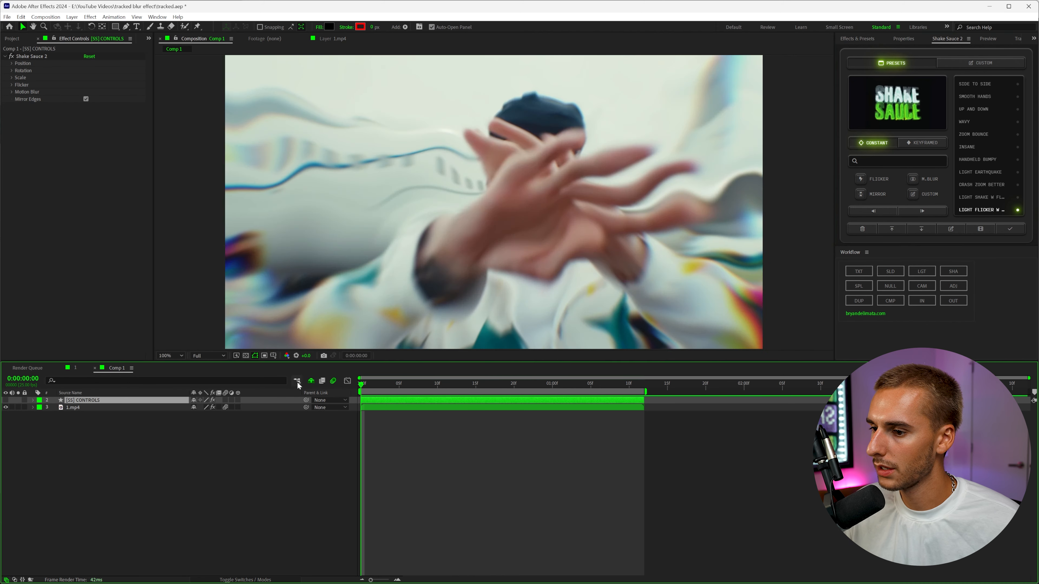
pyautogui.click(861, 39)
pyautogui.click(865, 49)
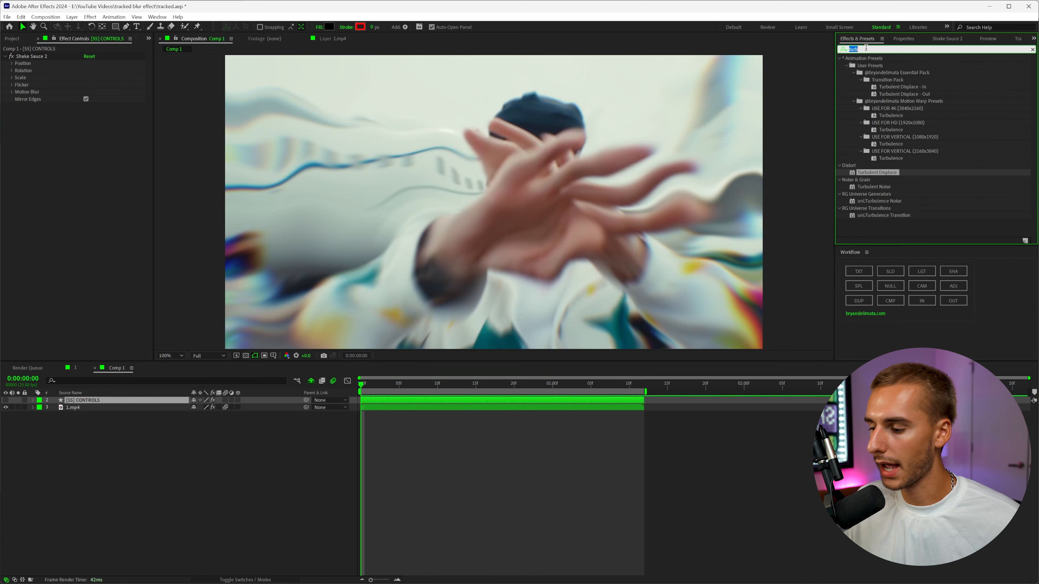
pyautogui.write('rsmb')
pyautogui.moveTo(866, 70); pyautogui.dragTo(383, 408)
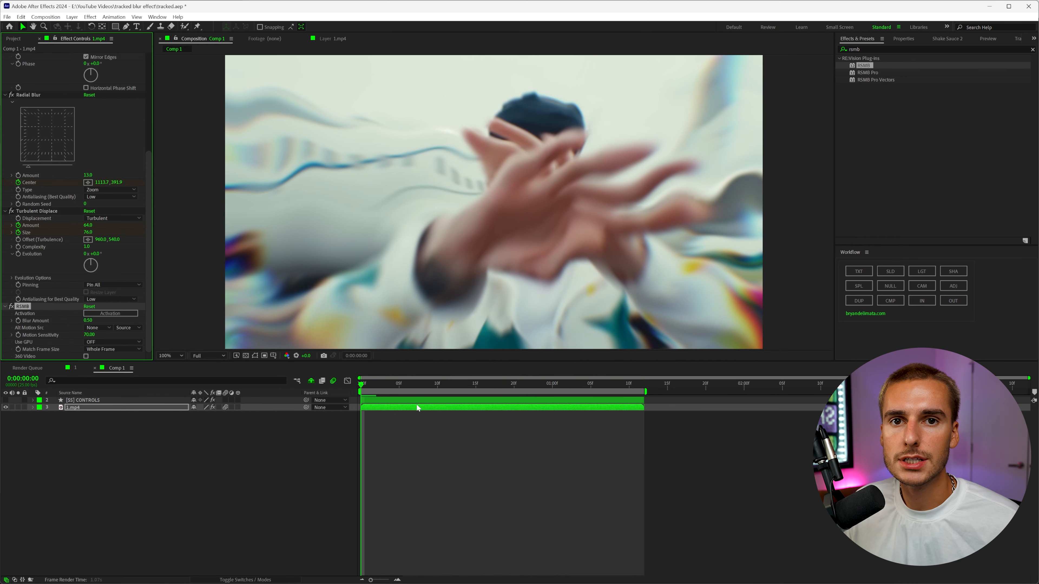
pyautogui.press('space')
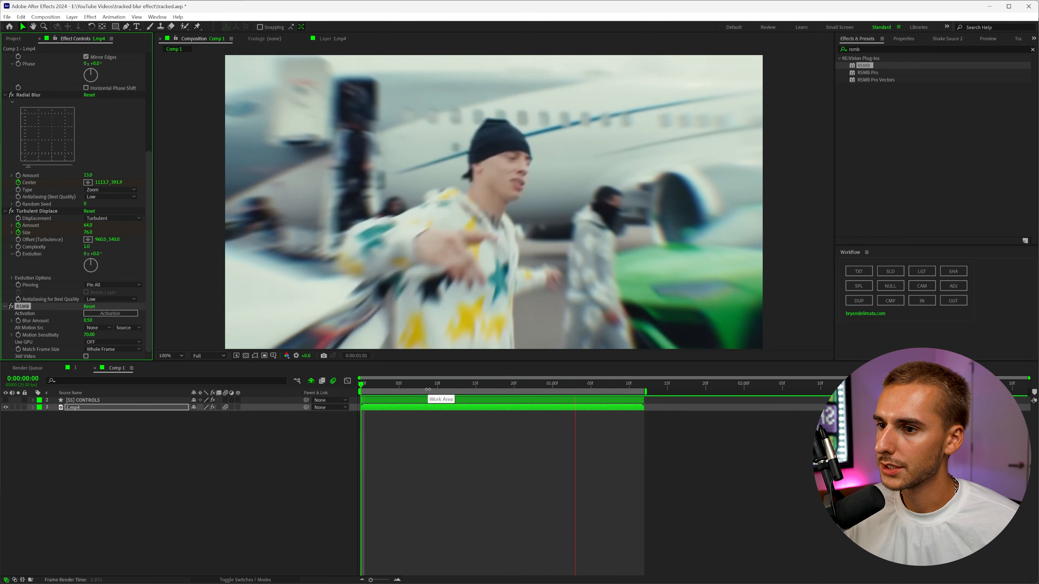